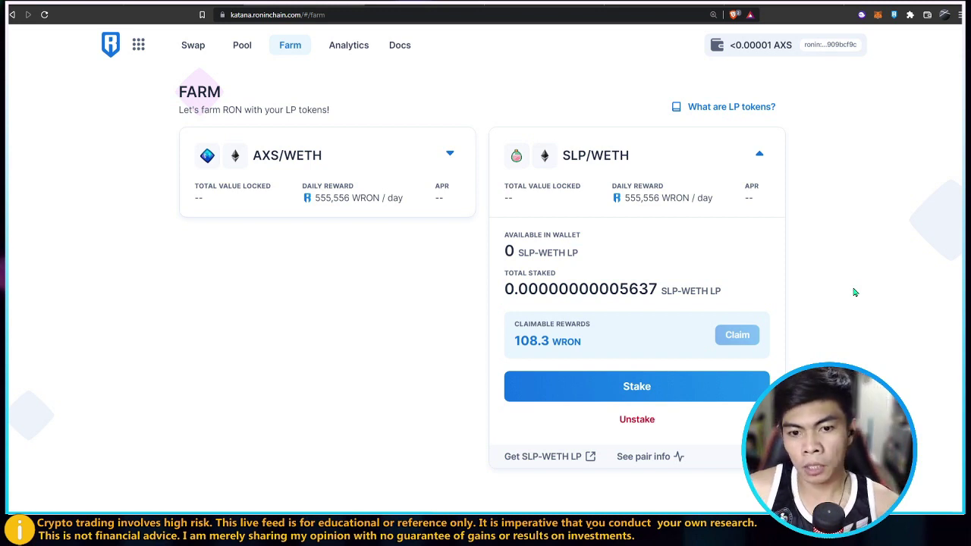
- Open the Ronin wallet, examine its ERC20 token balances and ERC721 items, and close it again
click(894, 15)
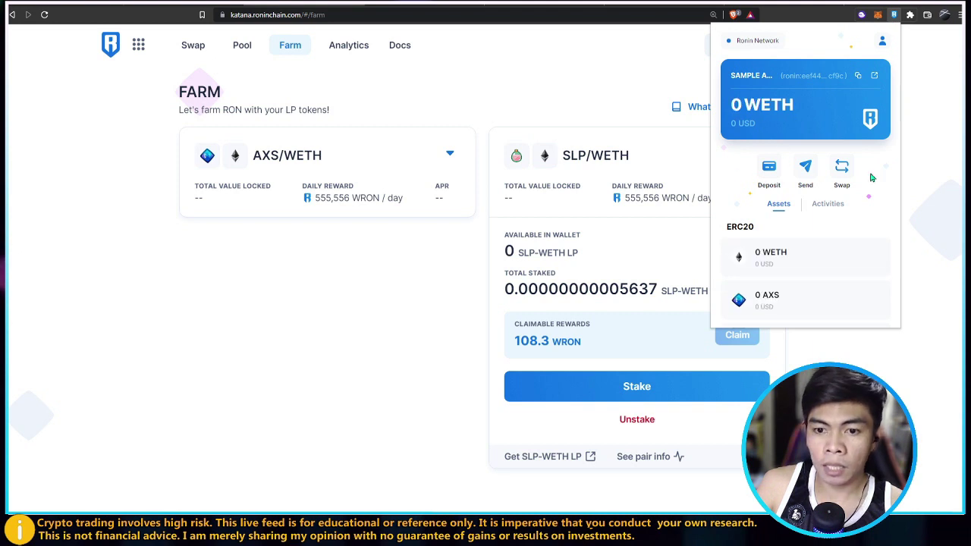
scroll(830, 166, down, 3)
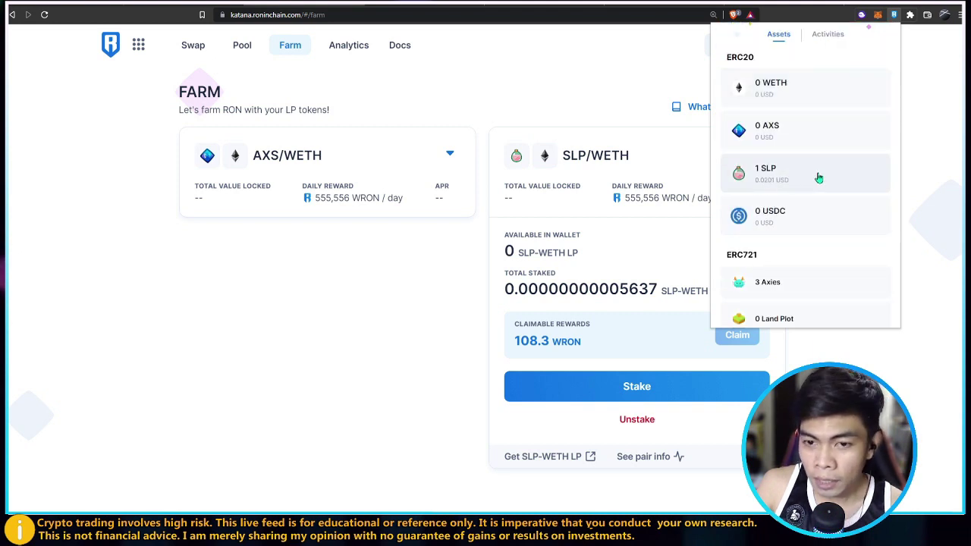
scroll(854, 295, up, 3)
click(430, 344)
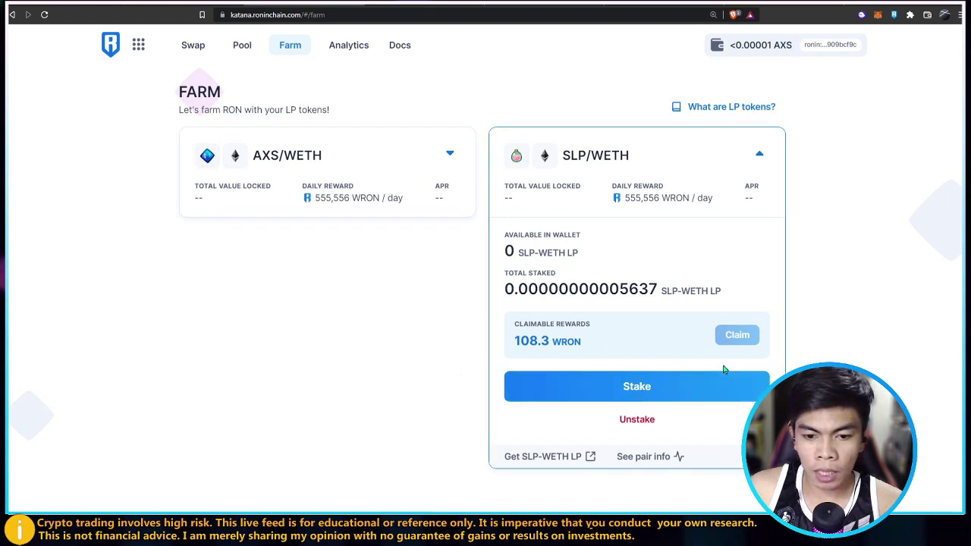
- View the YouTube guide on farming RON on Katana, and highlight the claimable WRON rewards of the SLP/WETH farm
key(ctrl+Tab)
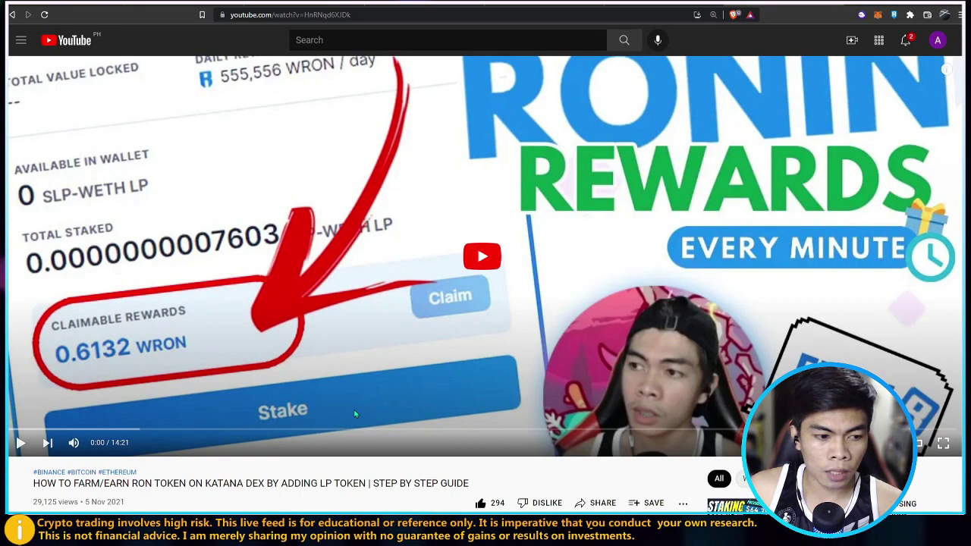
key(ctrl+shift+Tab)
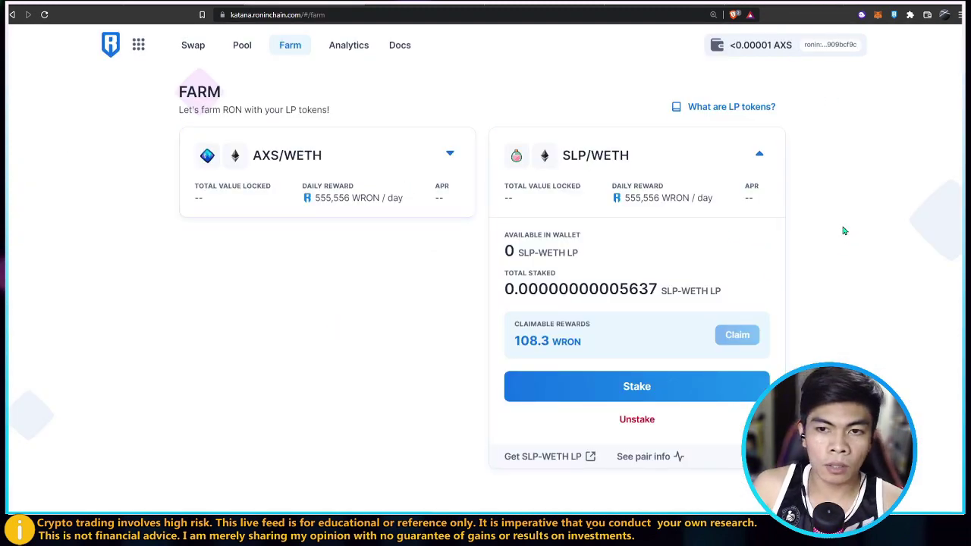
key(ctrl+Tab)
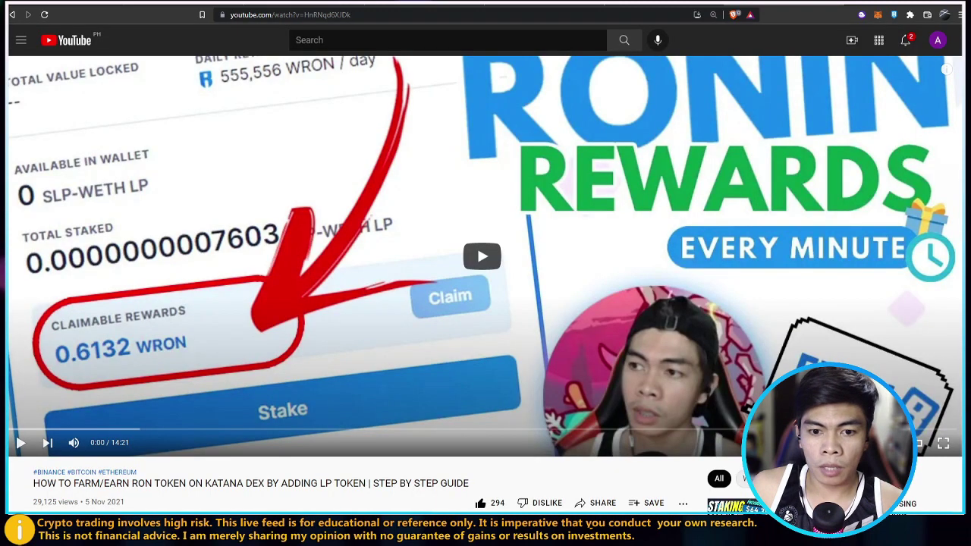
key(ctrl+shift+Tab)
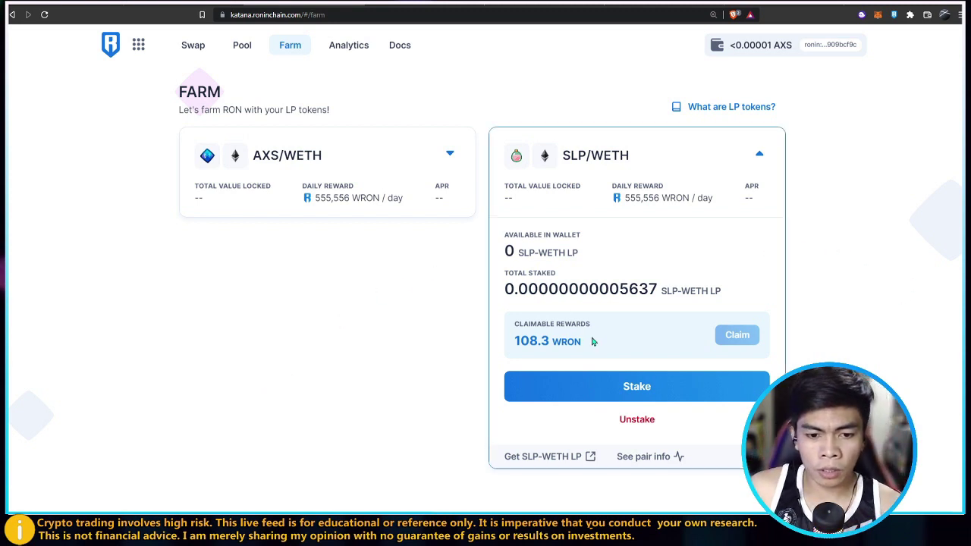
drag(590, 342, 506, 350)
click(872, 282)
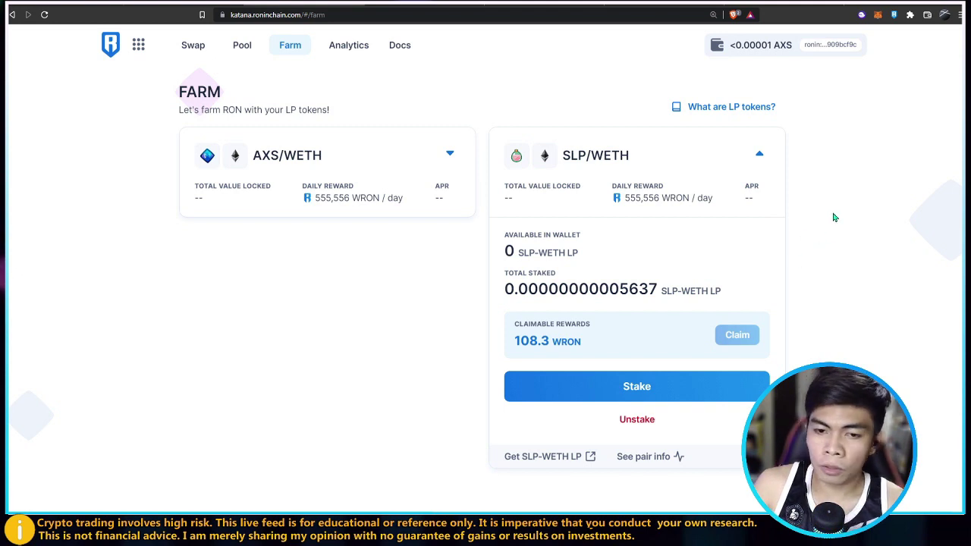
- Open the Ronin wallet and check both its assets and its activities, ending on the assets
click(893, 14)
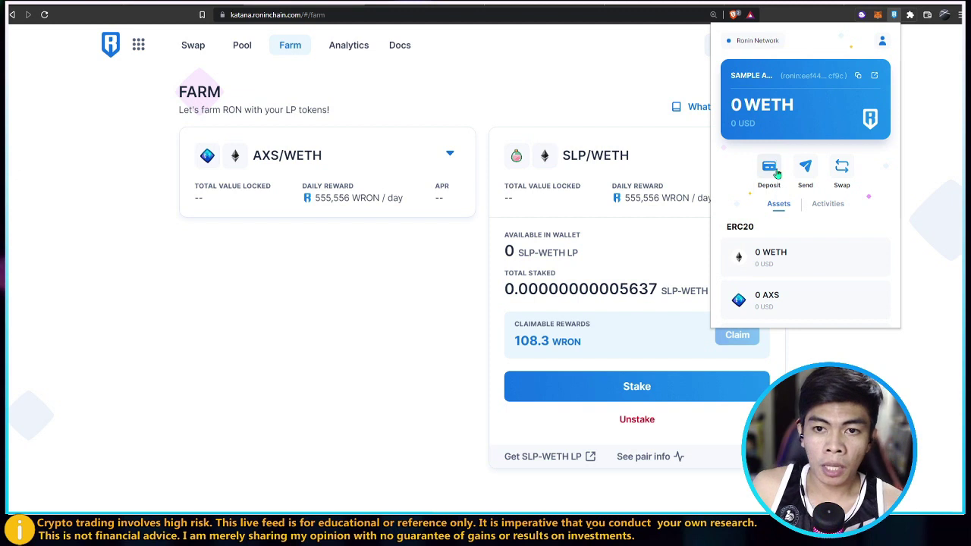
scroll(826, 122, down, 3)
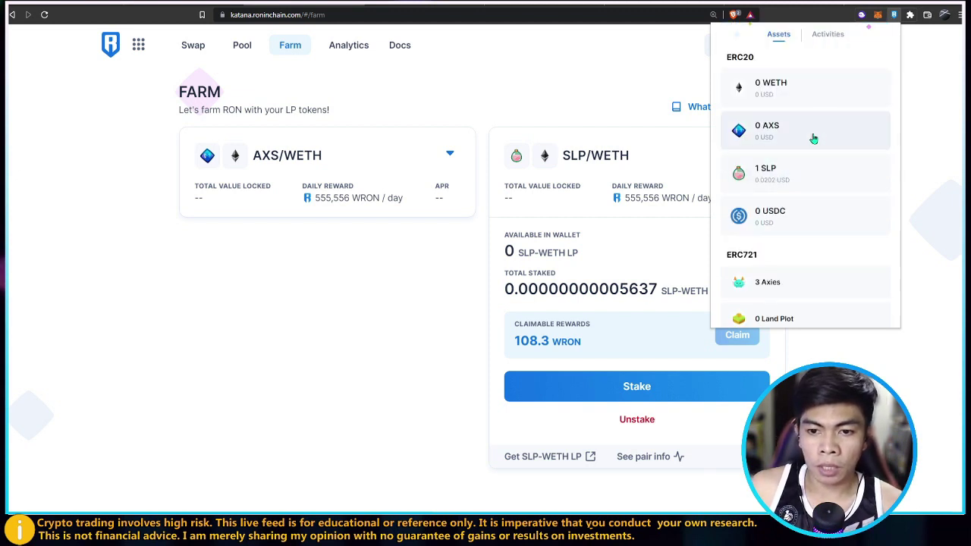
scroll(826, 259, up, 3)
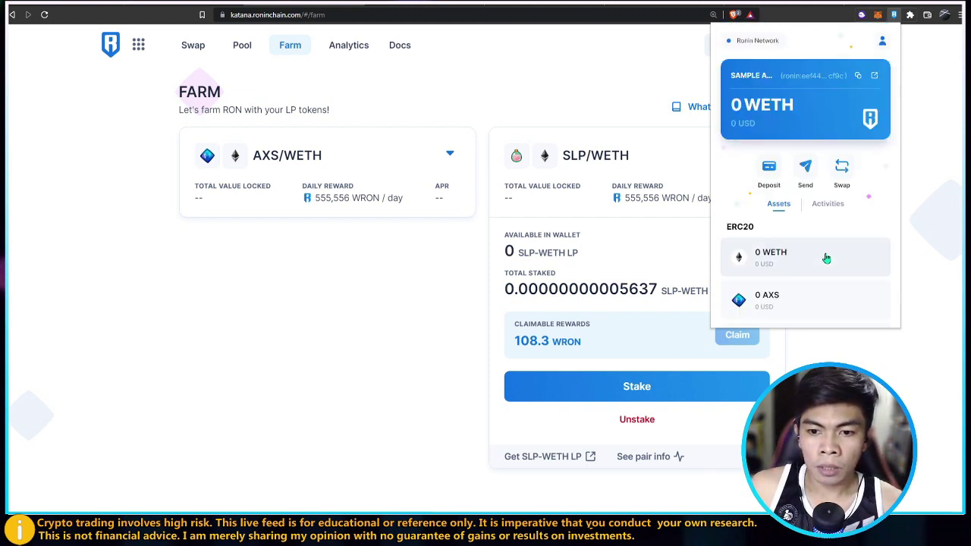
click(829, 205)
click(781, 205)
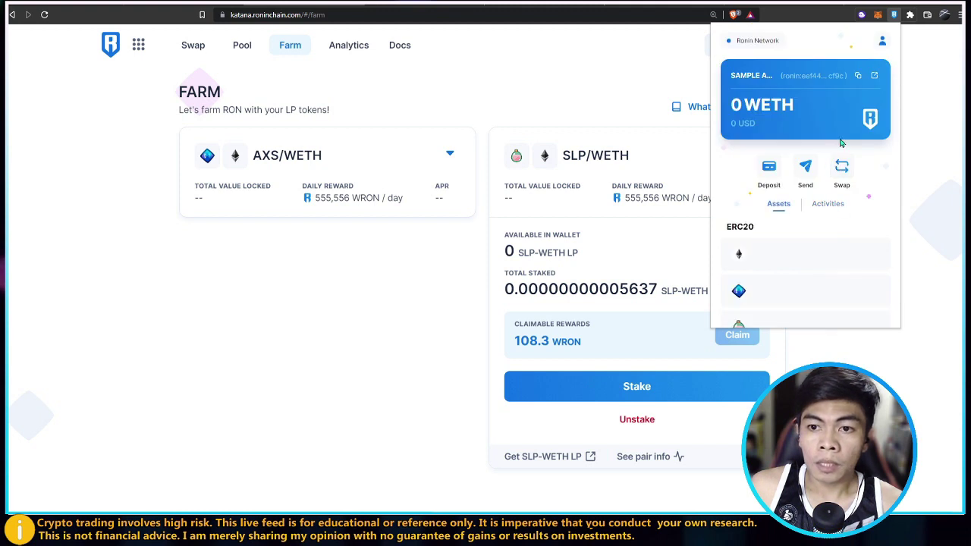
- Examine the WETH, AXS, SLP and USDC balances among the wallet's assets, and close the wallet
scroll(835, 190, down, 2)
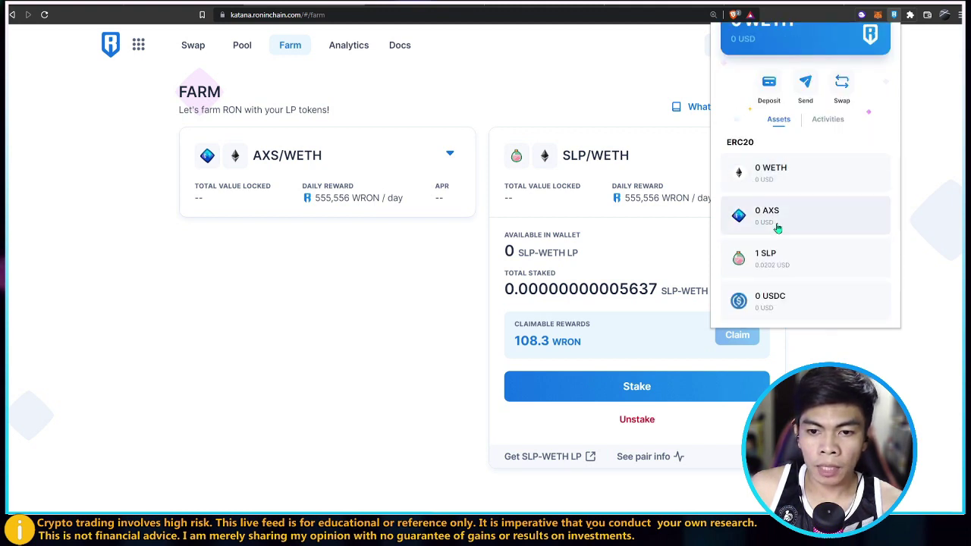
scroll(819, 243, down, 2)
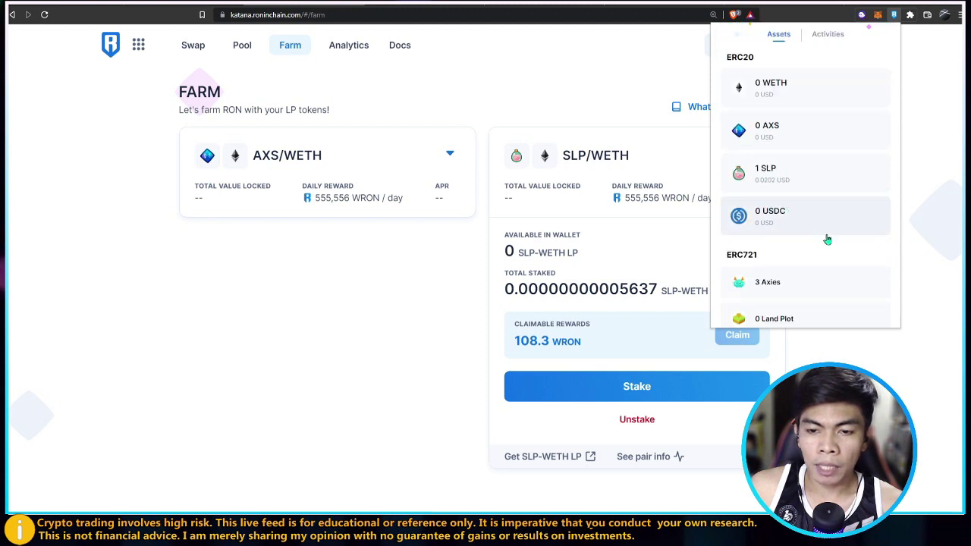
scroll(812, 205, up, 2)
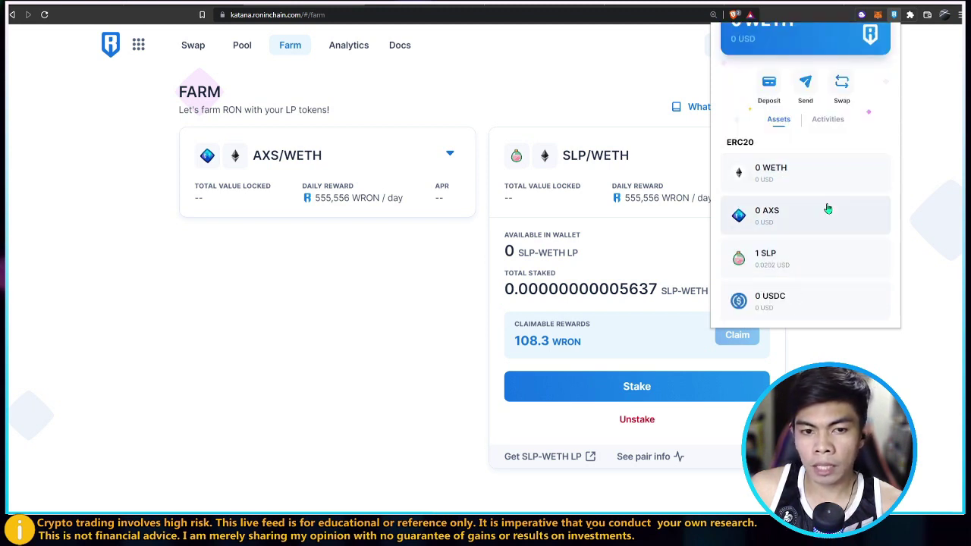
scroll(796, 238, down, 2)
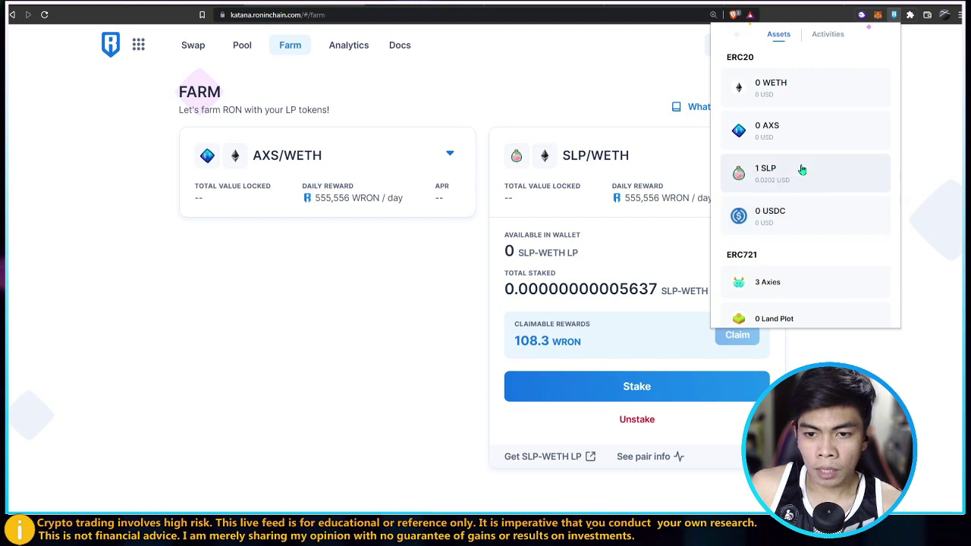
scroll(808, 159, up, 2)
scroll(835, 265, down, 1)
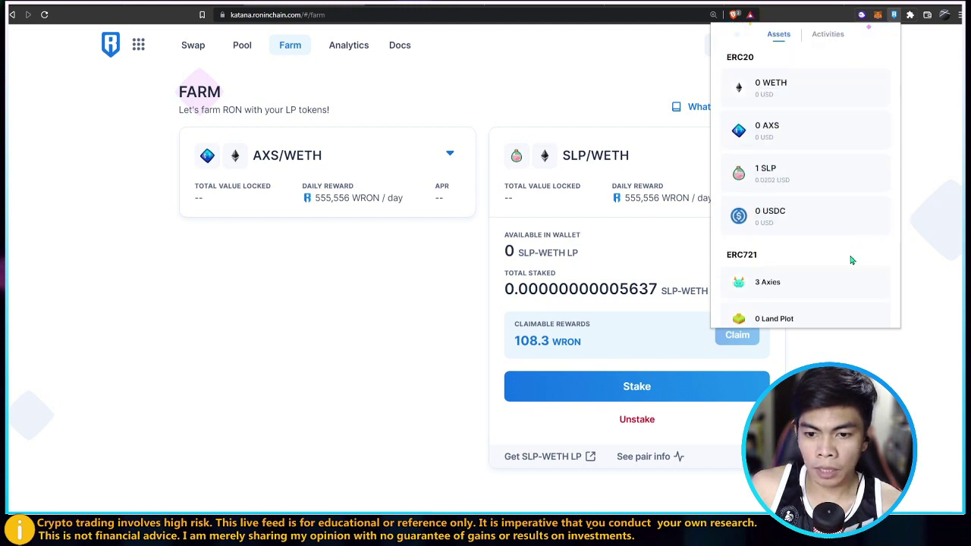
scroll(842, 250, up, 1)
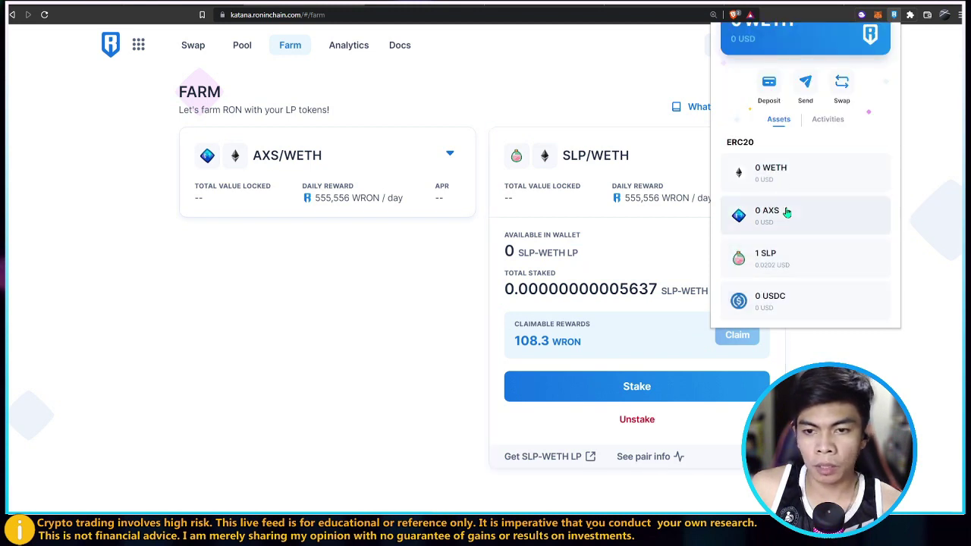
scroll(787, 210, up, 1)
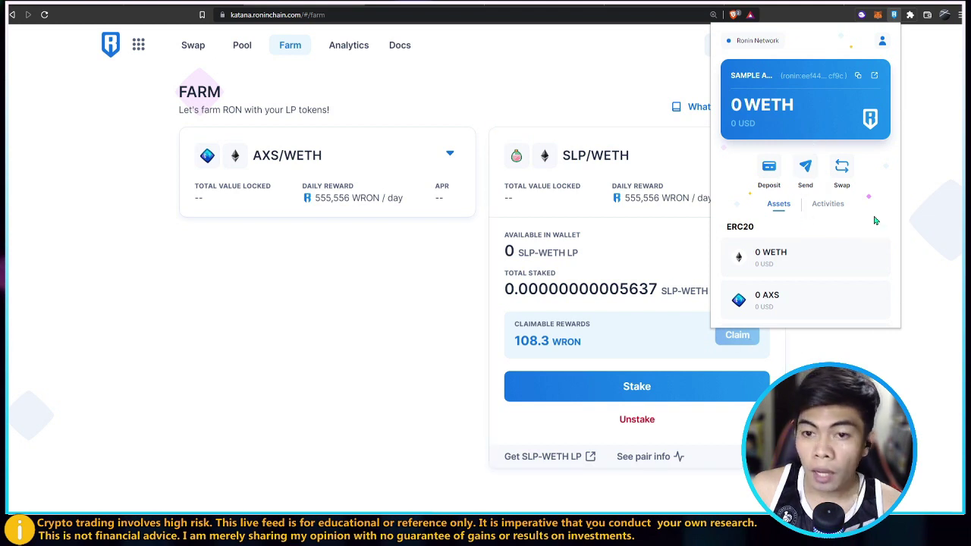
scroll(842, 217, down, 1)
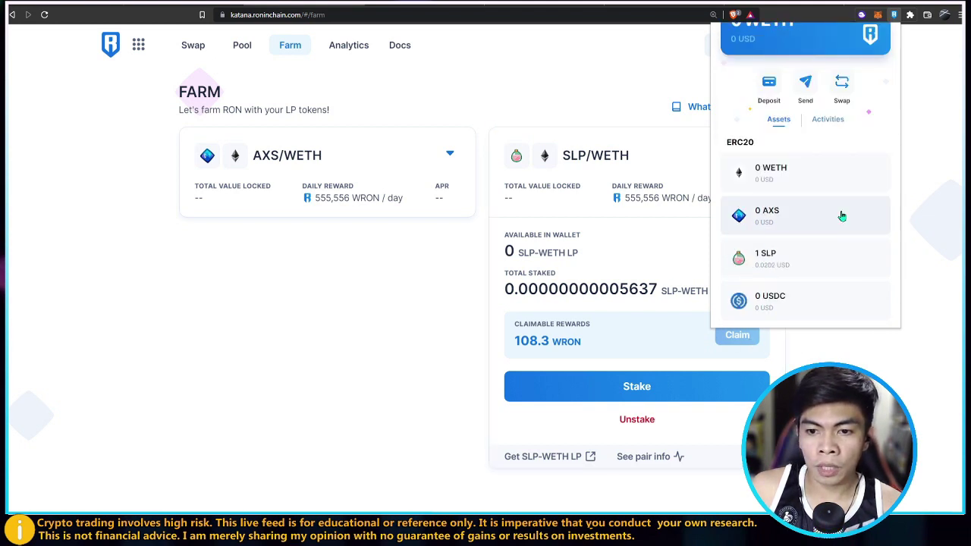
scroll(842, 216, up, 1)
scroll(826, 206, down, 1)
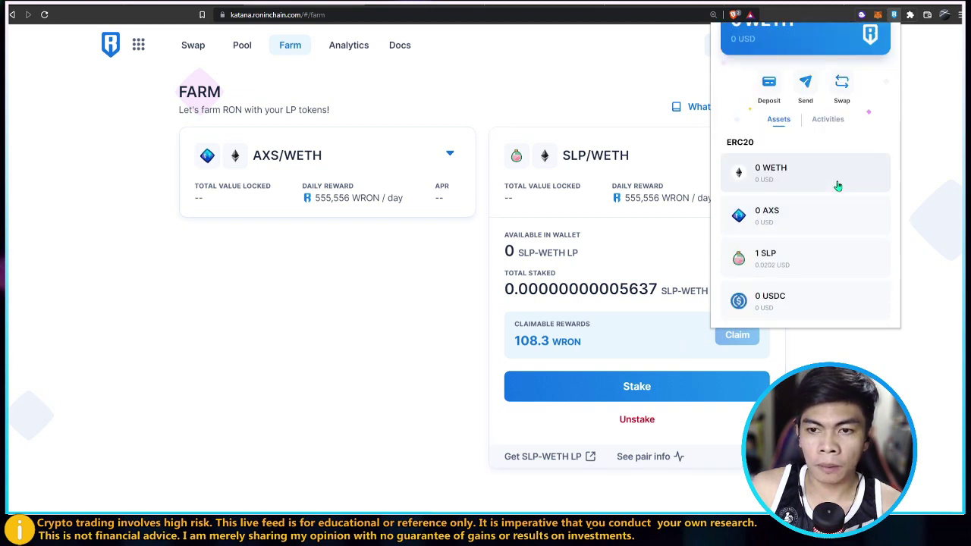
scroll(838, 186, up, 1)
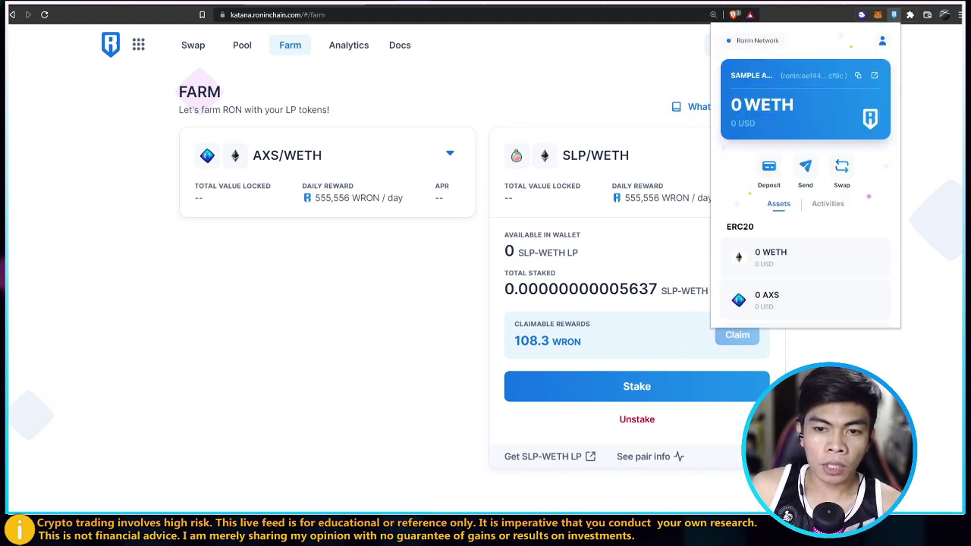
click(626, 255)
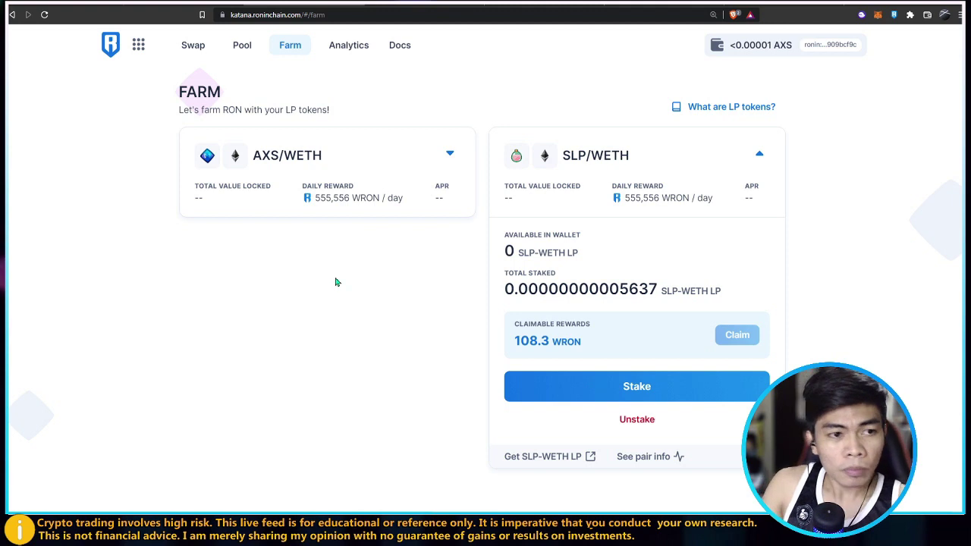
- Check the Pool page for liquidity, expand the SLP/WETH farm and highlight the LP label of its available wallet balance
click(241, 46)
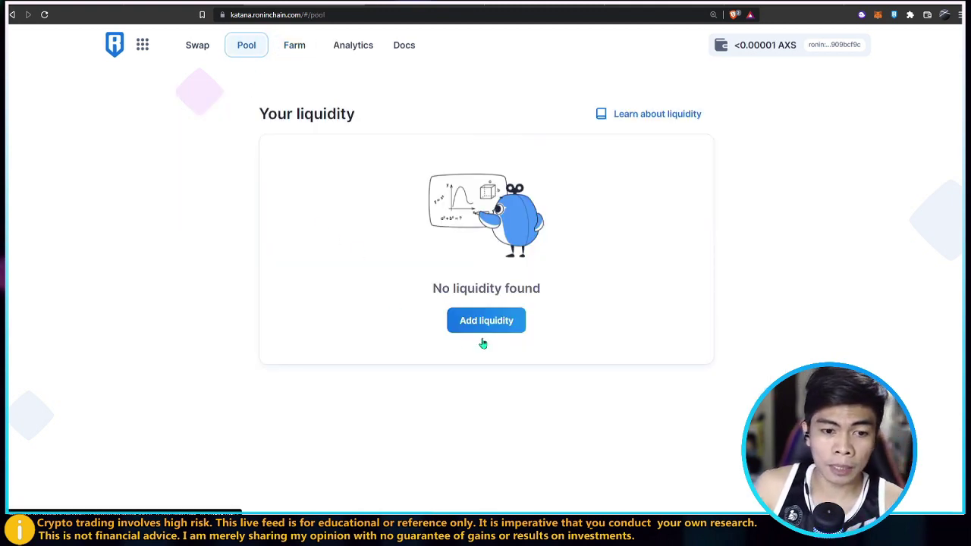
click(306, 50)
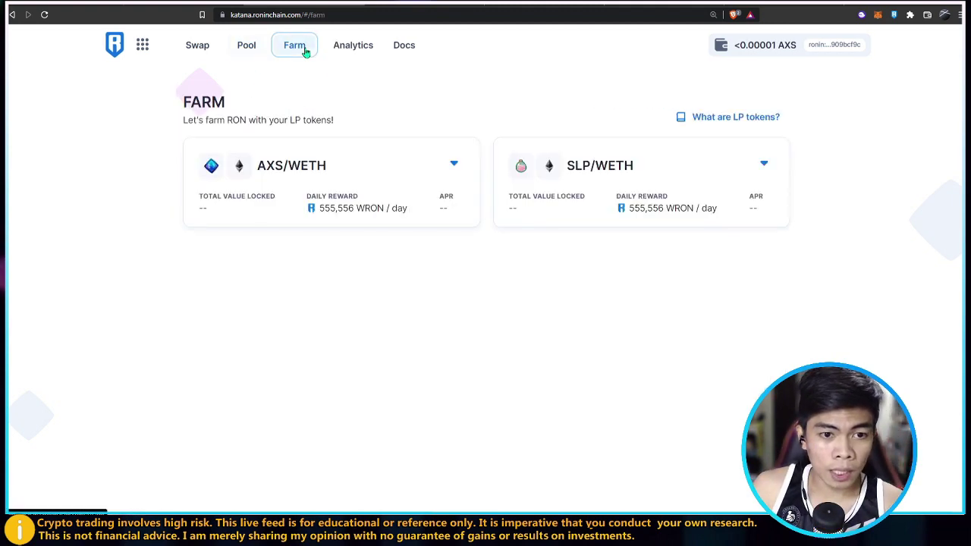
click(246, 54)
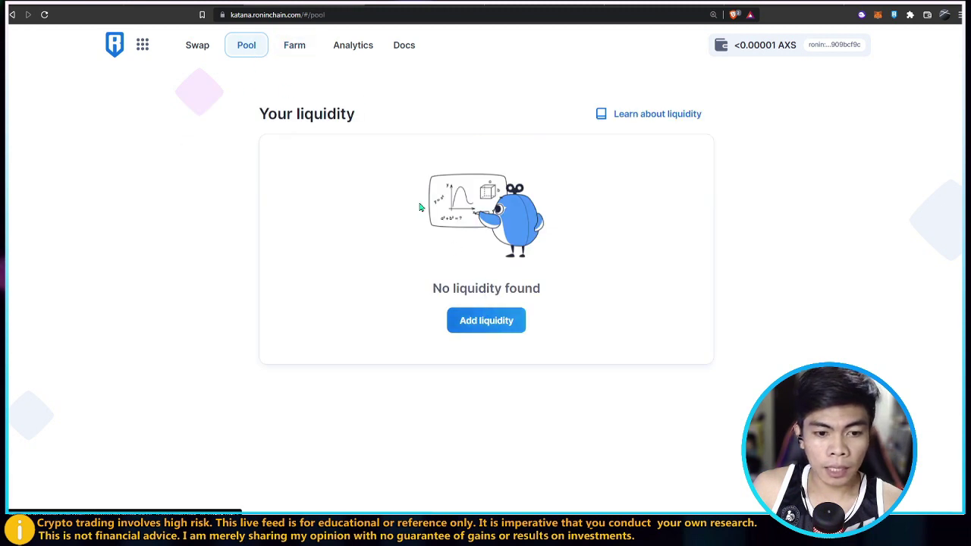
click(294, 47)
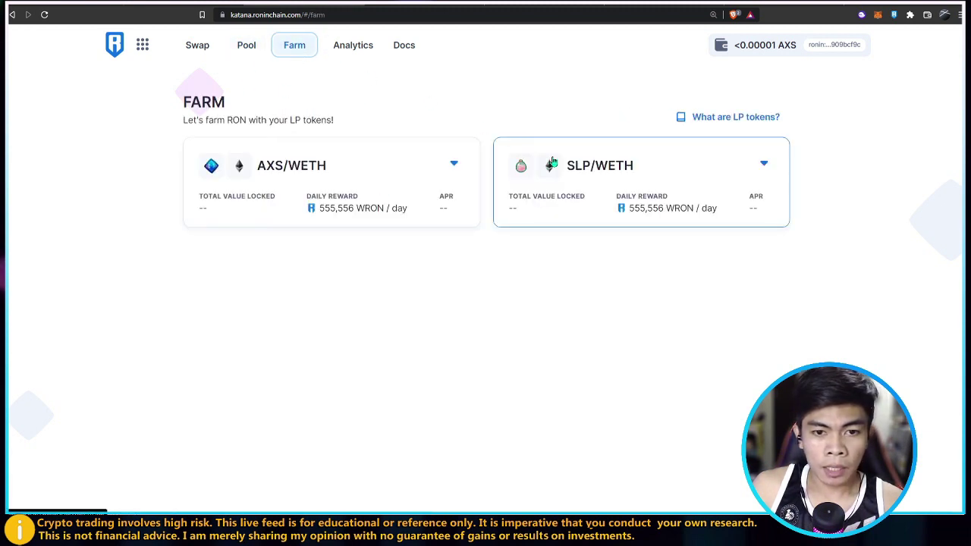
click(575, 175)
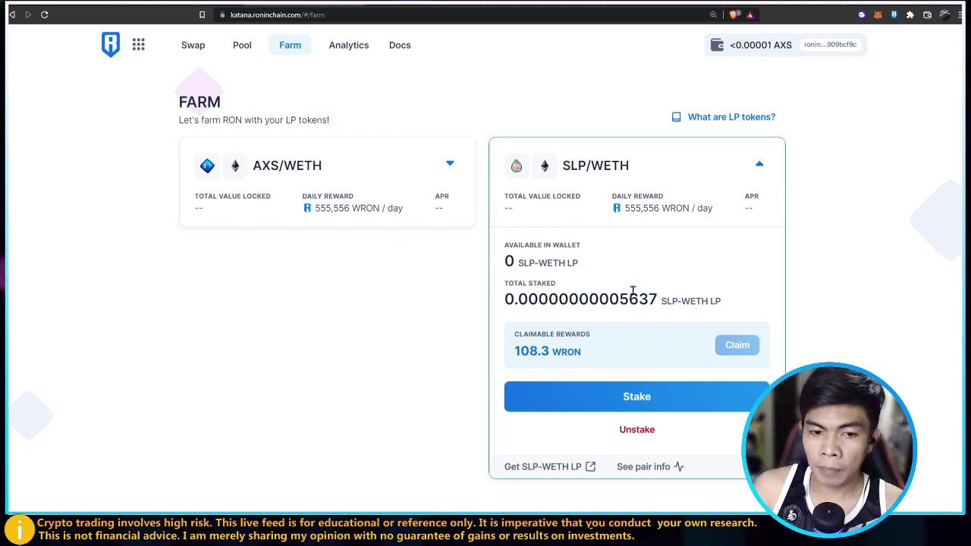
double_click(572, 263)
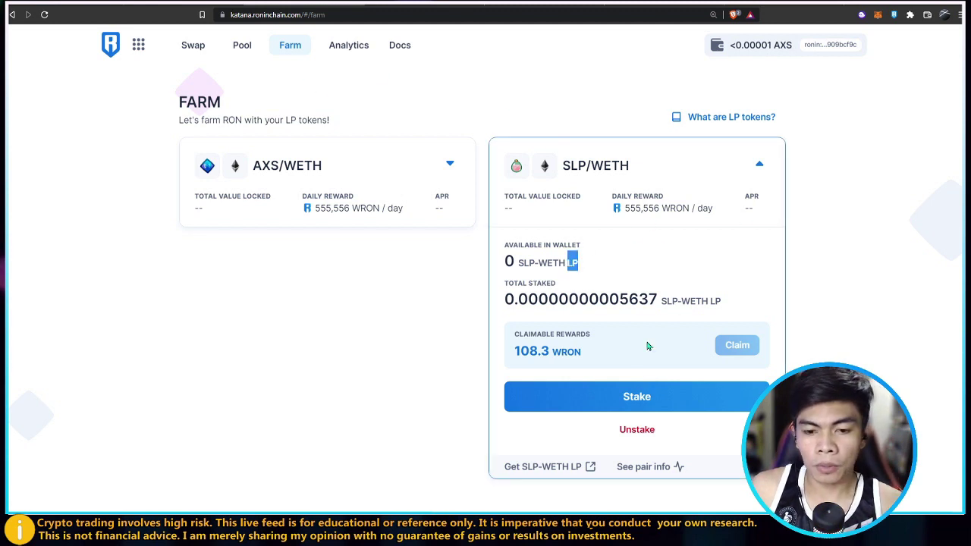
- Compare the Pool page with the Farm page once more, finishing with the SLP/WETH farm details expanded
click(244, 47)
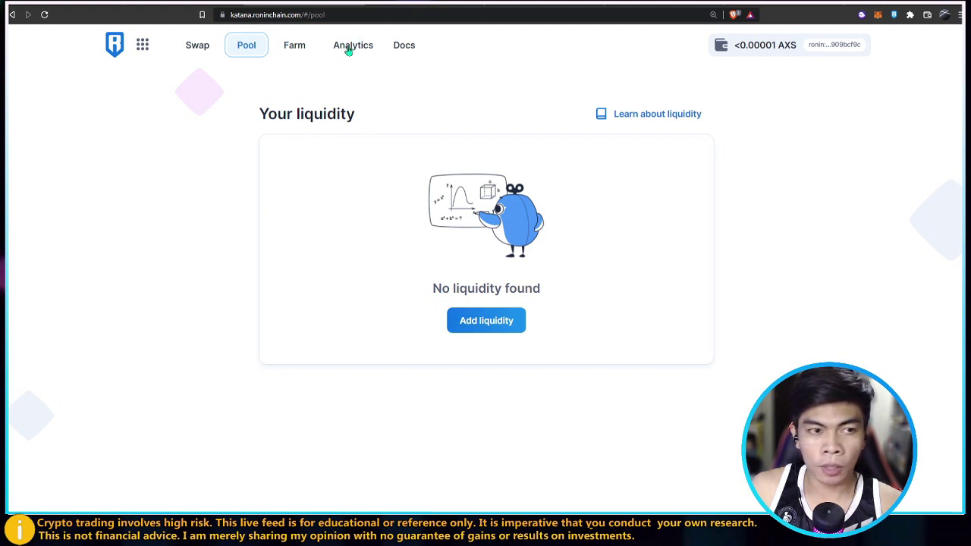
click(310, 52)
click(670, 204)
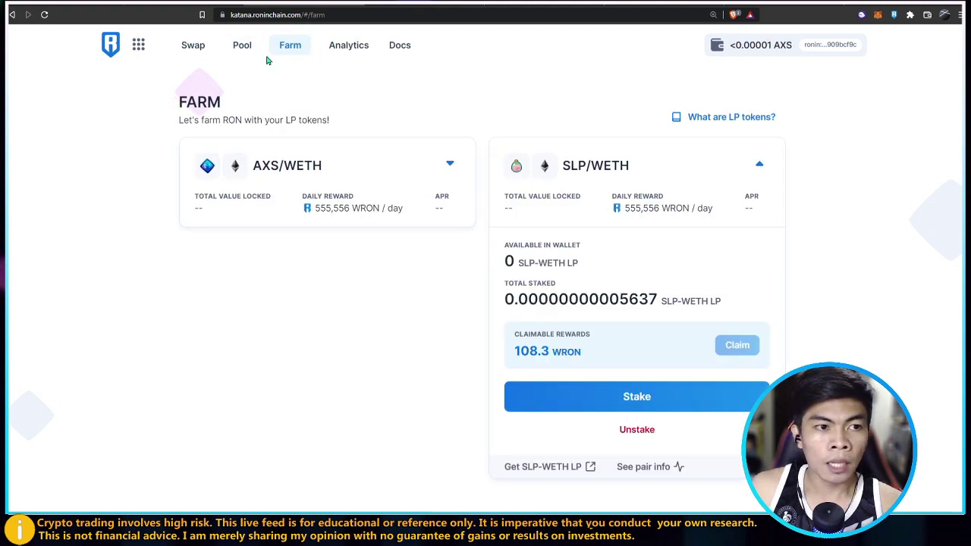
click(246, 48)
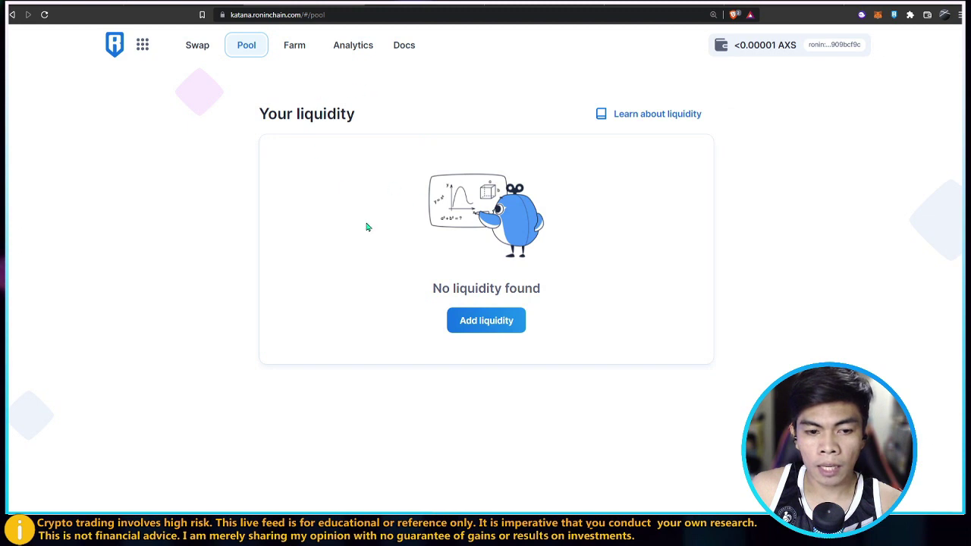
click(295, 53)
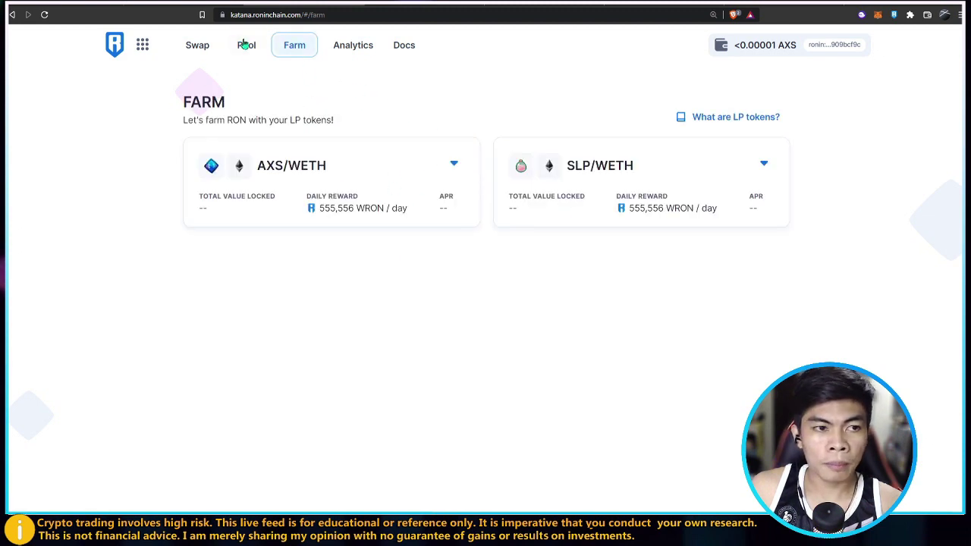
click(245, 44)
click(295, 45)
click(583, 185)
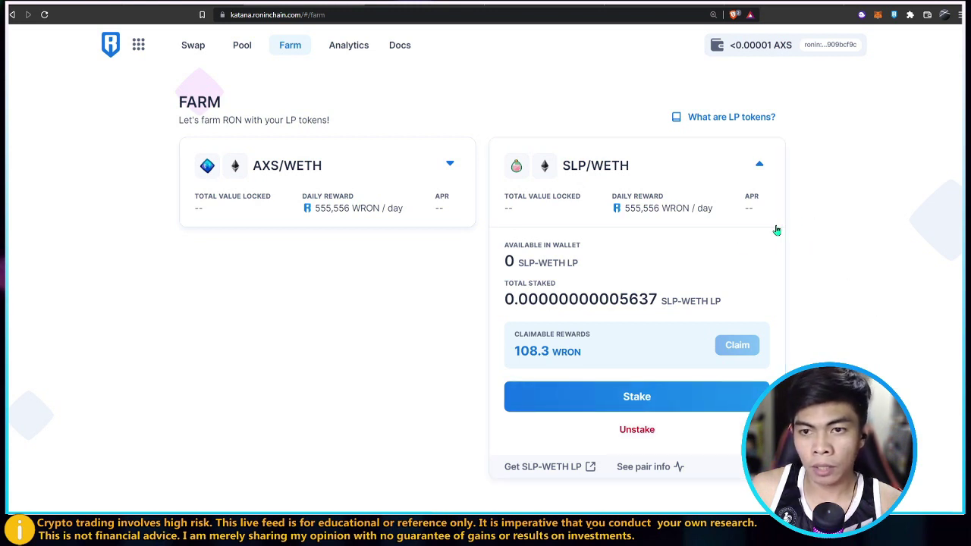
- Check the token balances among the Ronin wallet's assets twice, closing the wallet each time
click(894, 15)
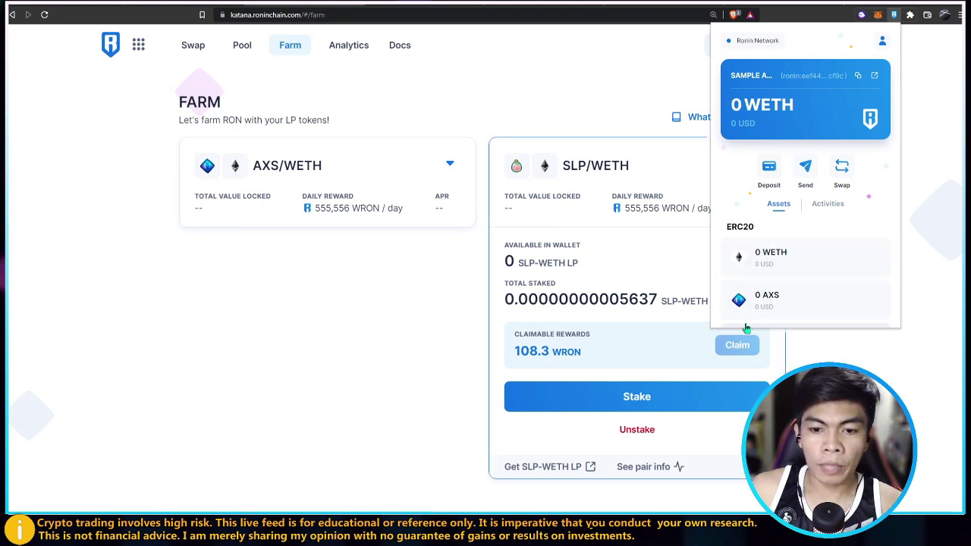
scroll(823, 191, down, 2)
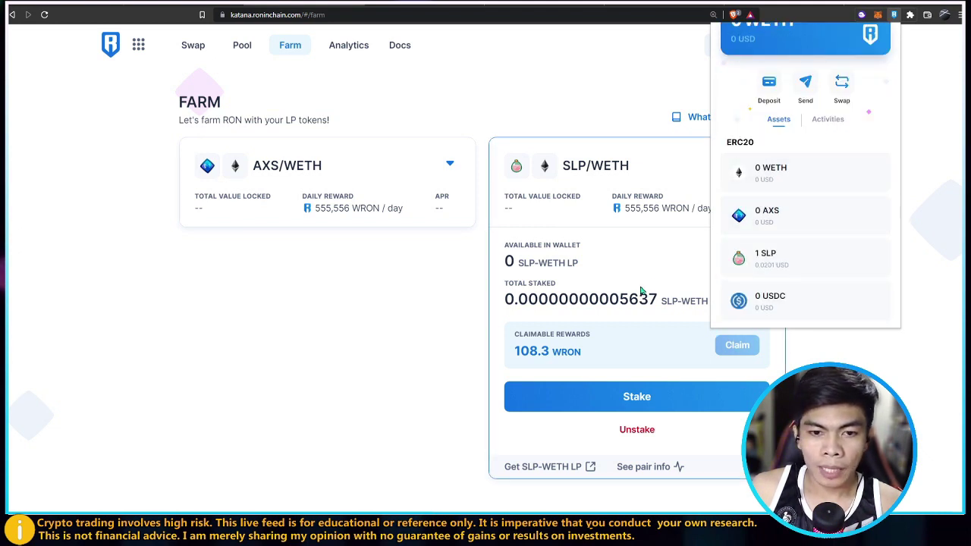
click(703, 327)
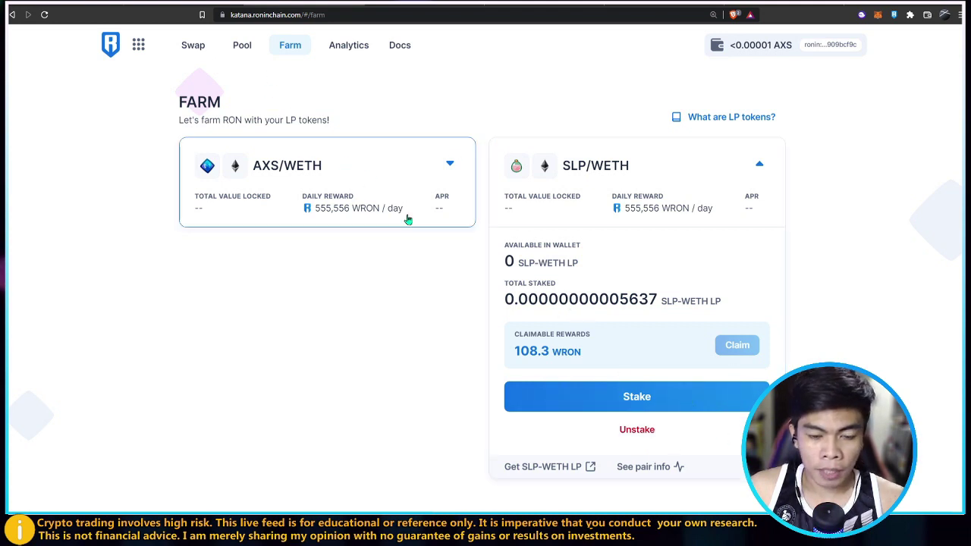
click(893, 21)
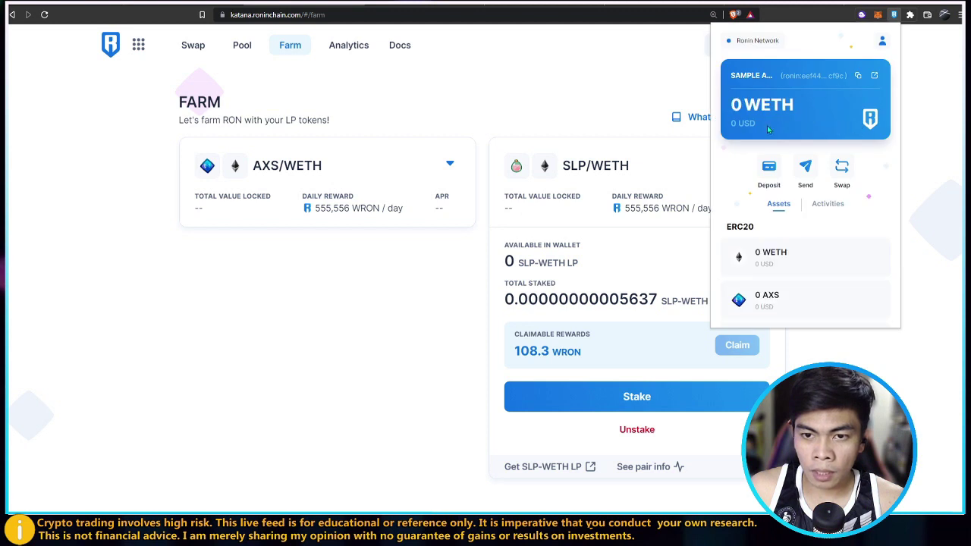
scroll(782, 130, down, 1)
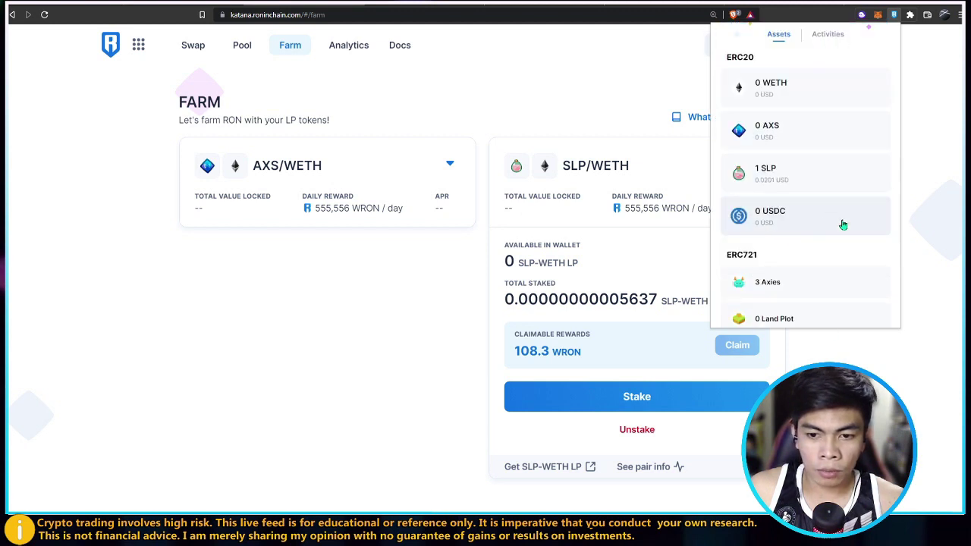
click(446, 367)
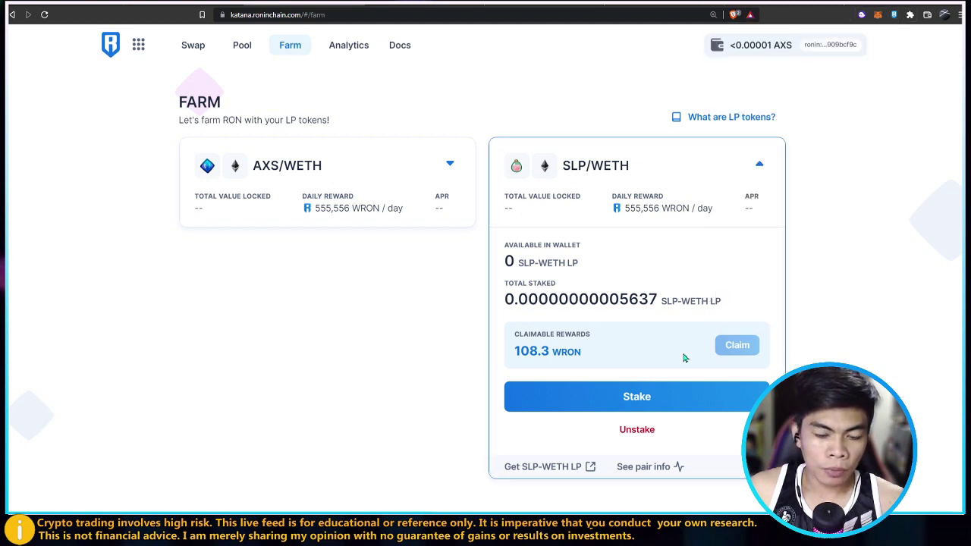
- Unstake the maximum SLP-WETH LP amount from the SLP/WETH farm, approve the transaction in the wallet and dismiss the submission notice
click(662, 430)
click(563, 287)
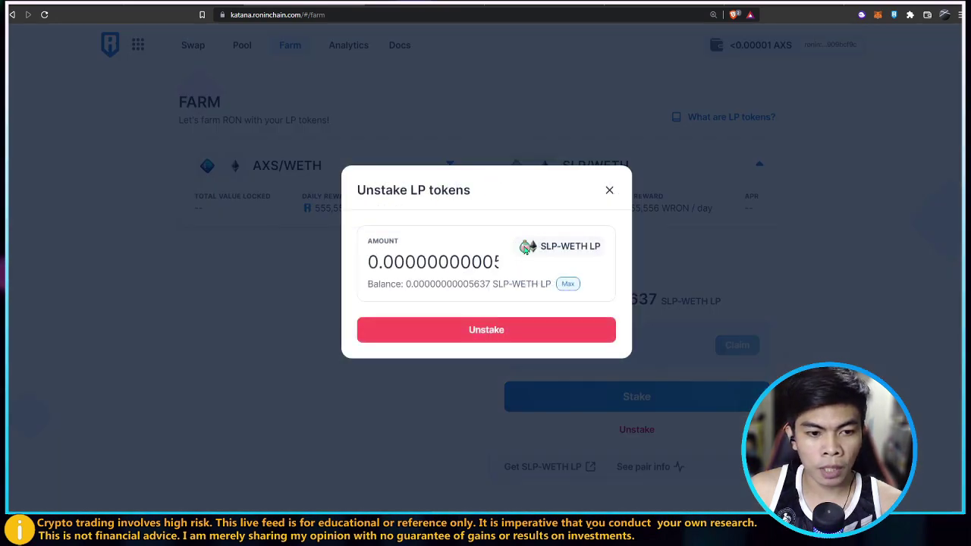
drag(441, 252, 560, 251)
click(509, 332)
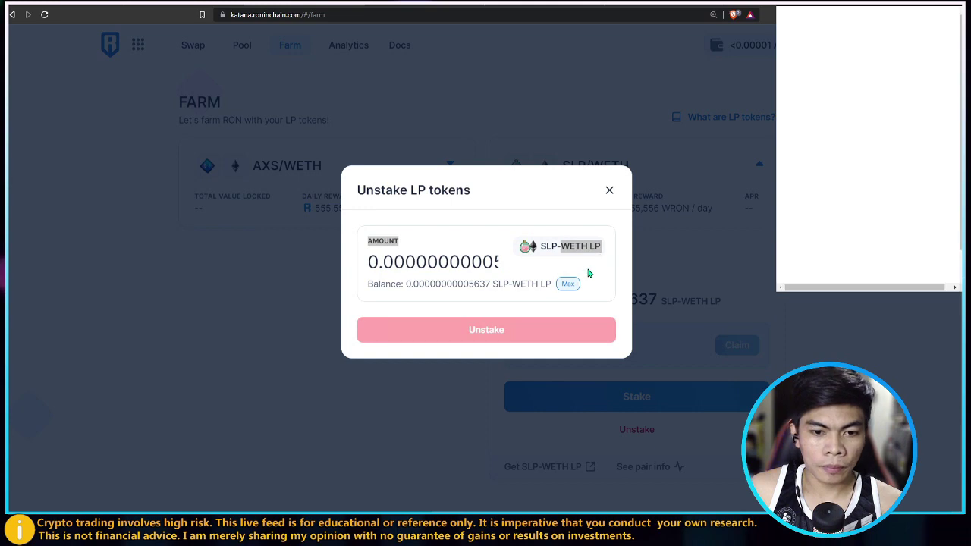
scroll(937, 248, down, 1)
click(929, 265)
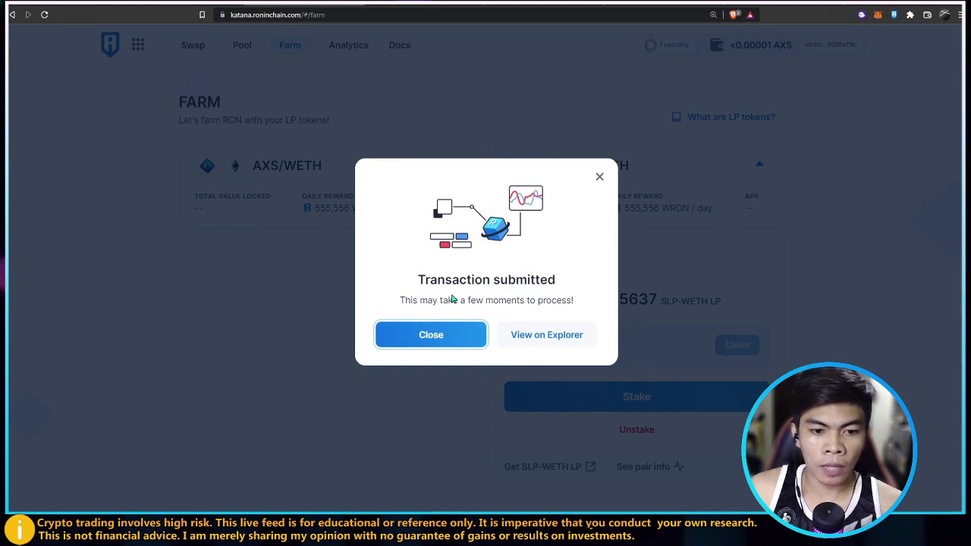
click(431, 335)
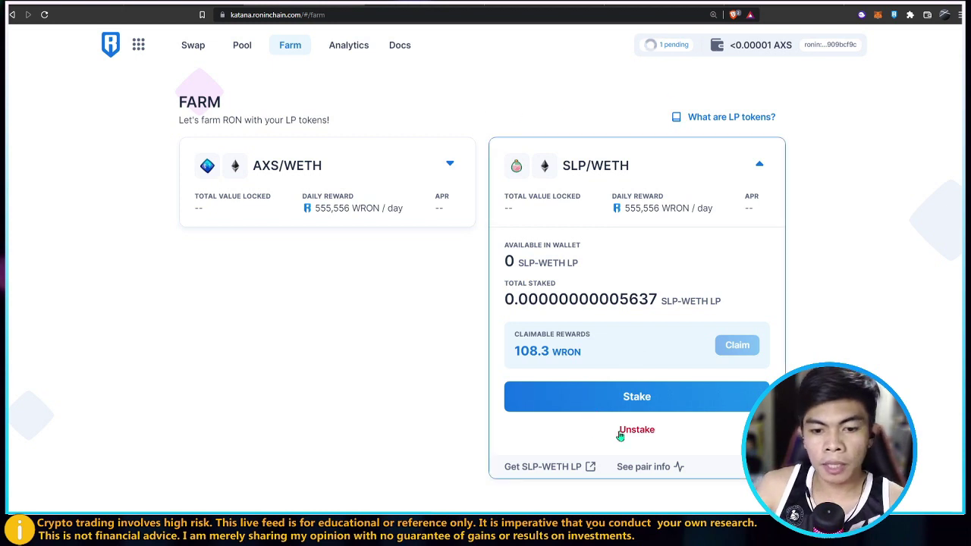
- Expand the SLP/WETH position on the Pool page and compare it with the Ronin wallet's assets
click(243, 48)
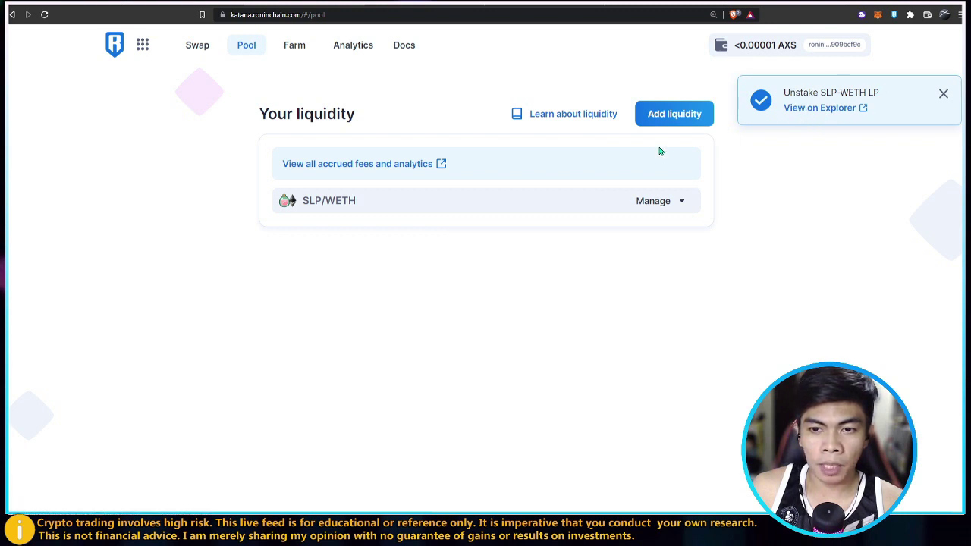
click(446, 209)
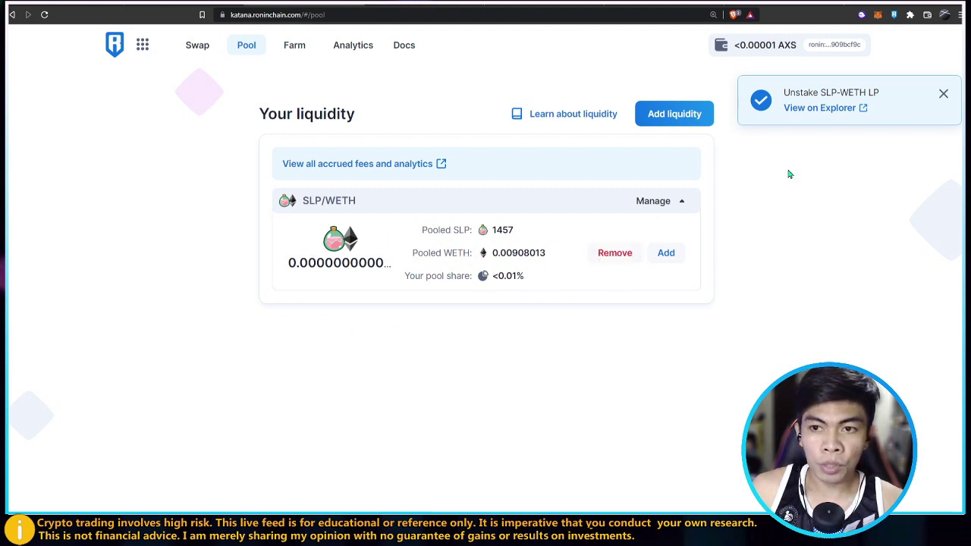
click(892, 17)
click(769, 208)
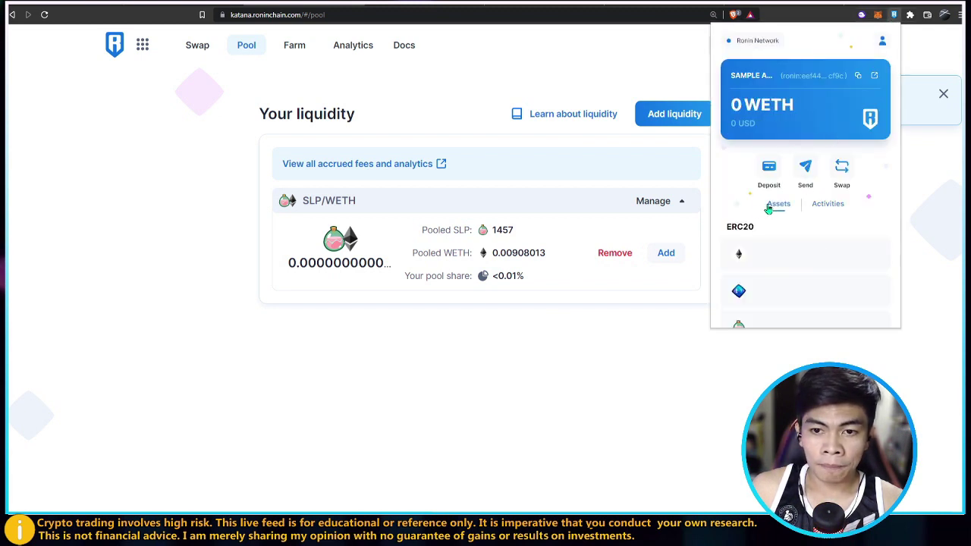
scroll(789, 182, down, 1)
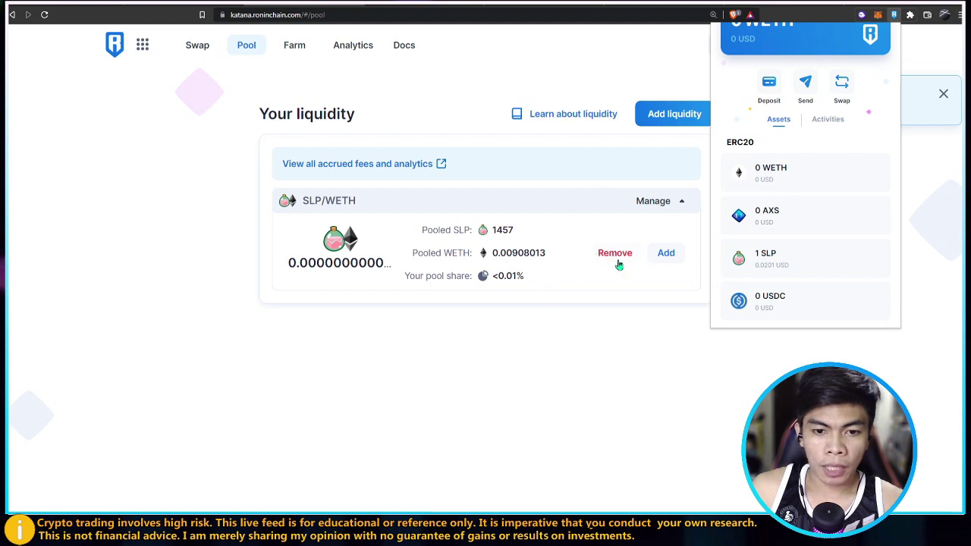
click(566, 226)
click(612, 255)
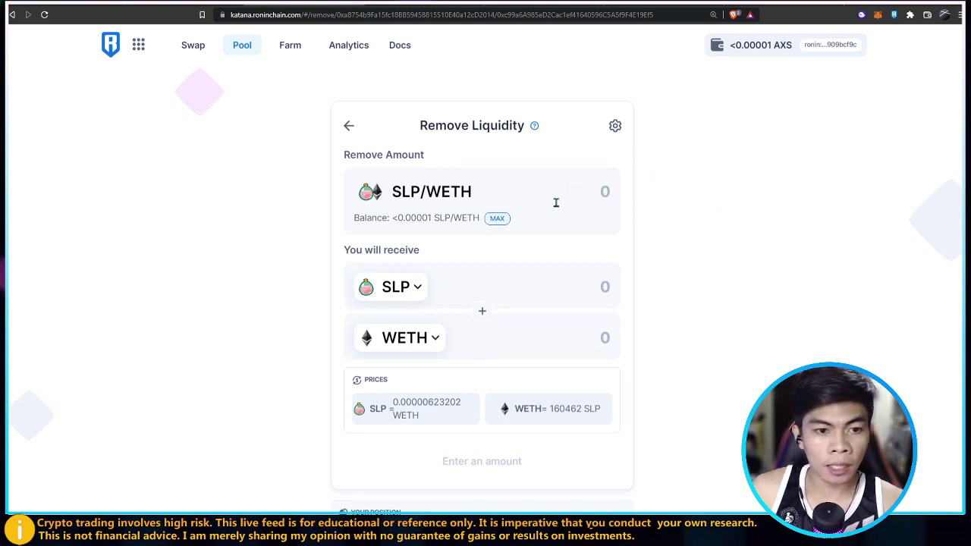
click(498, 218)
click(349, 126)
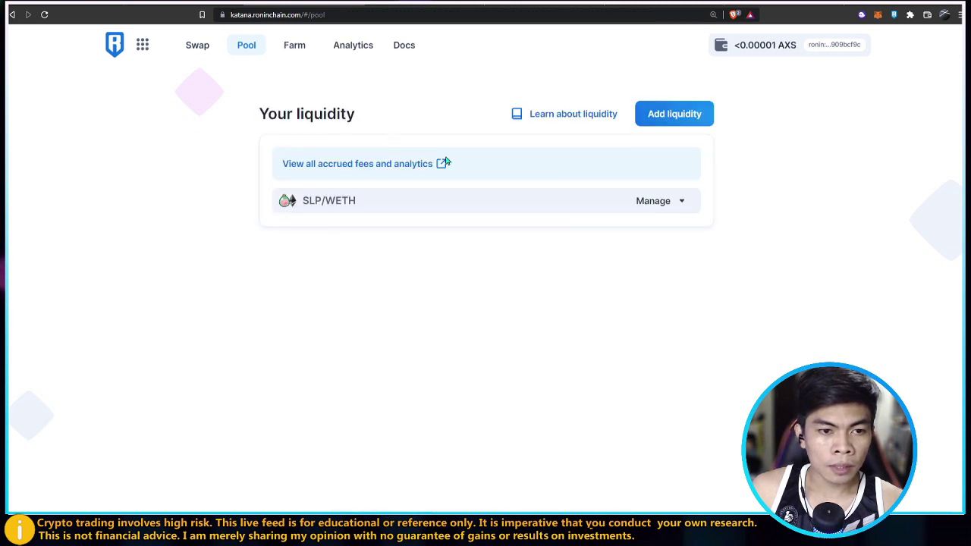
- Start removing liquidity from the SLP/WETH position with the maximum amount, and check the wallet's current token balances for comparison
click(495, 198)
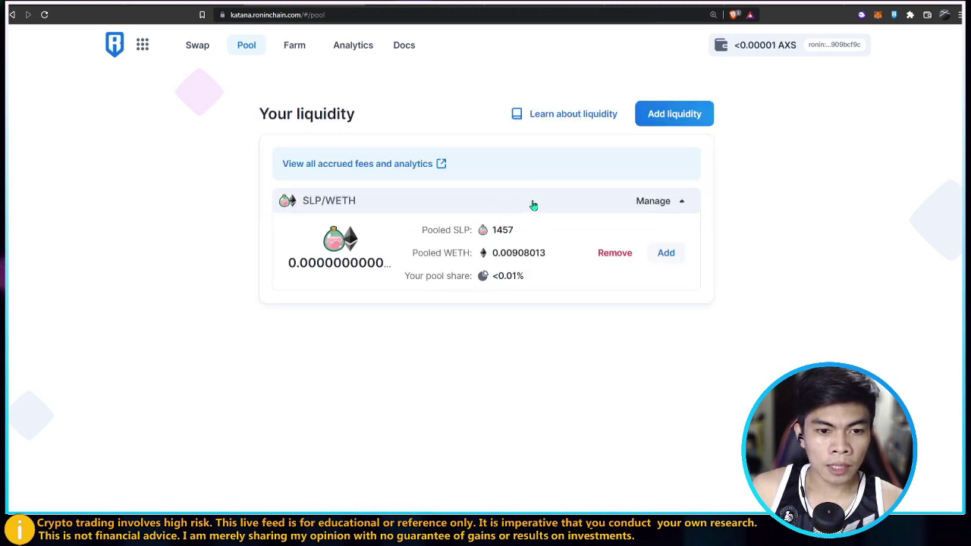
click(613, 258)
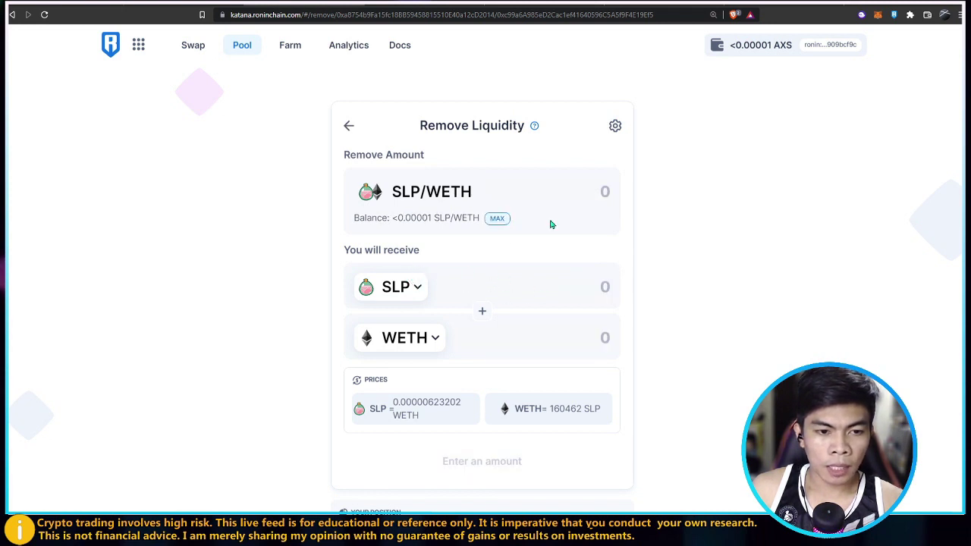
click(498, 219)
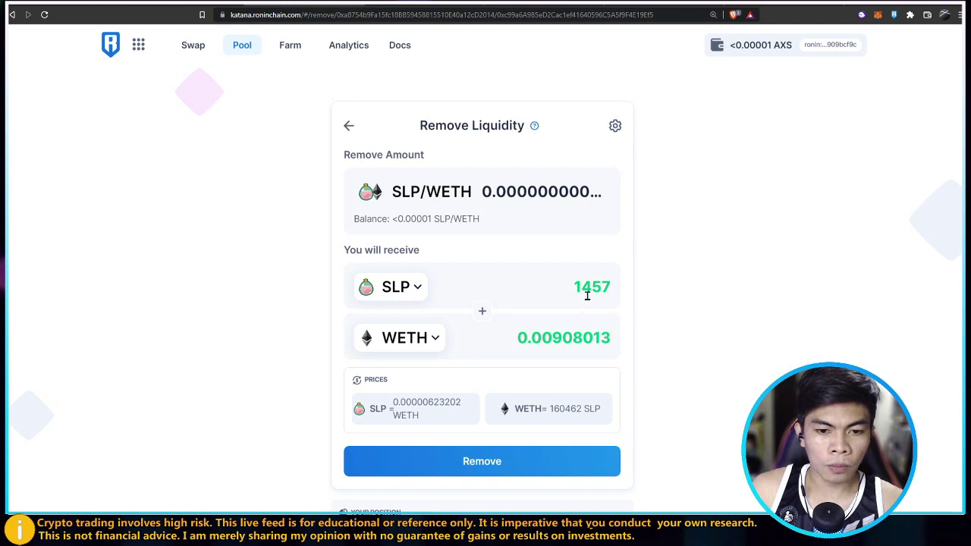
click(893, 14)
scroll(823, 220, down, 3)
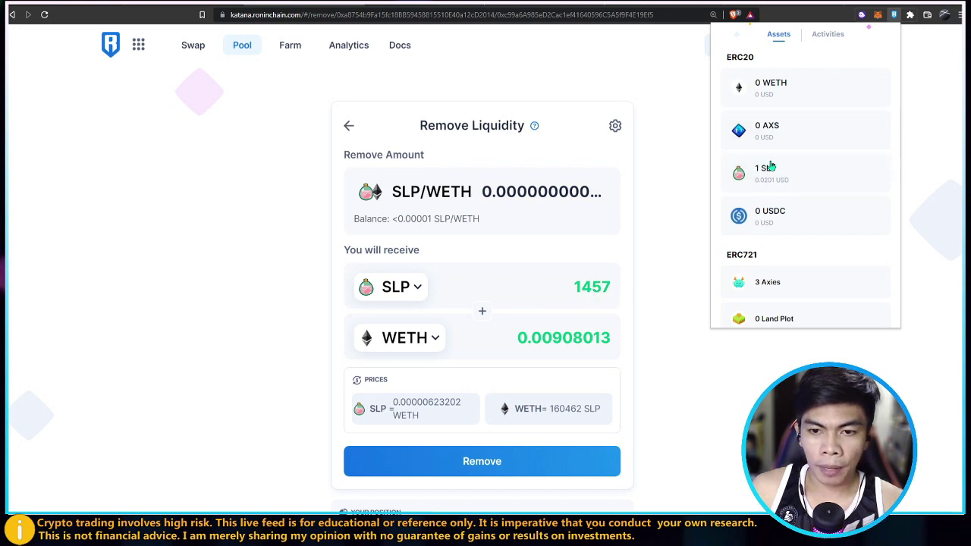
scroll(799, 169, up, 3)
- Submit the SLP/WETH liquidity removal for 1457 SLP and 0.00908013 WETH, approve it in the wallet and dismiss the notice
click(483, 460)
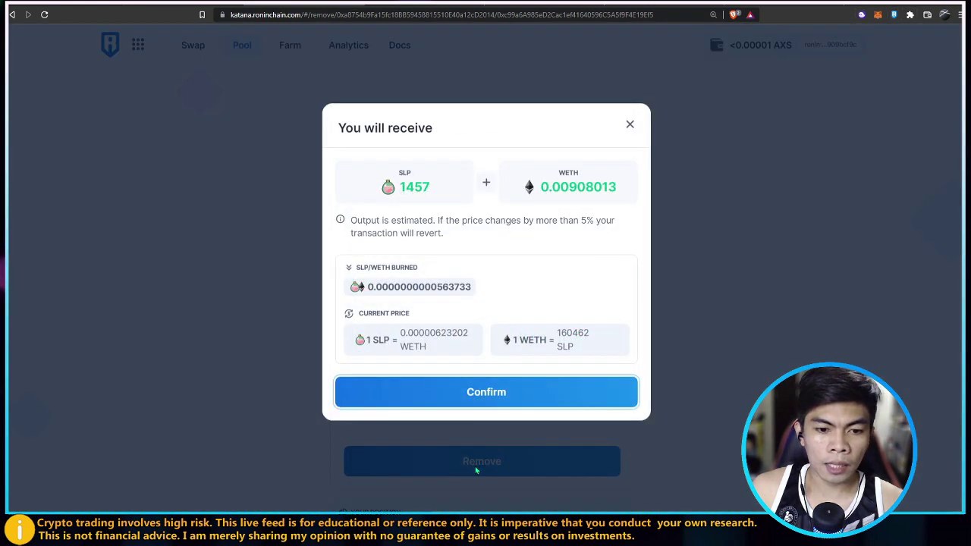
click(531, 391)
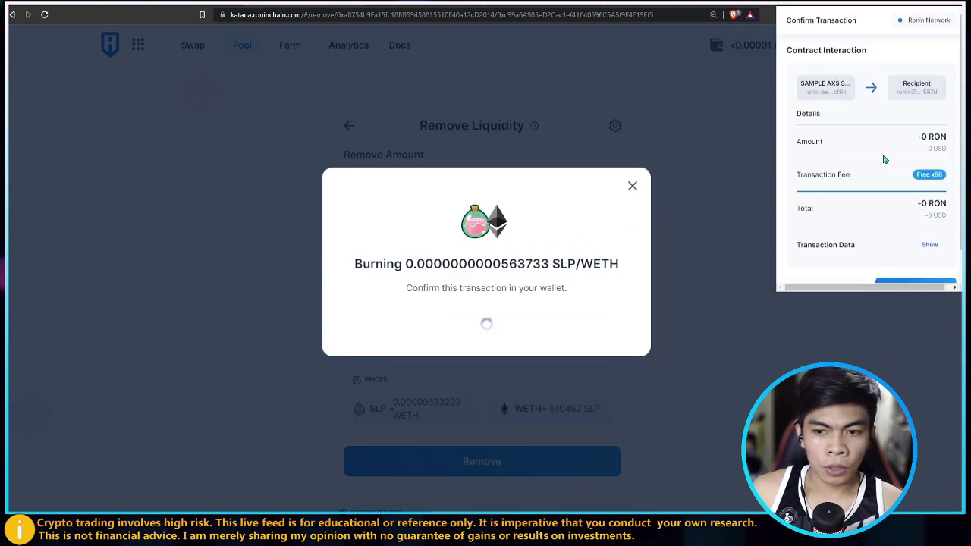
scroll(924, 146, down, 1)
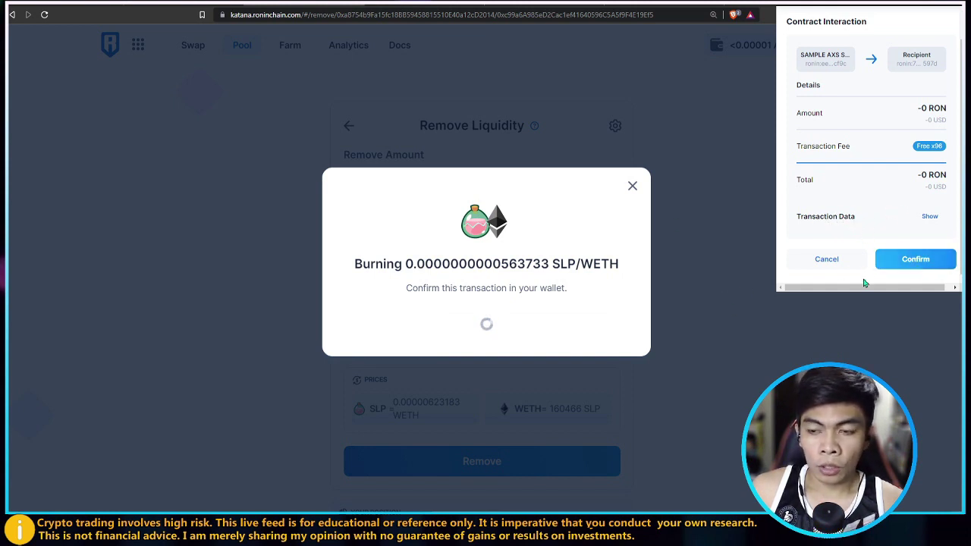
click(933, 265)
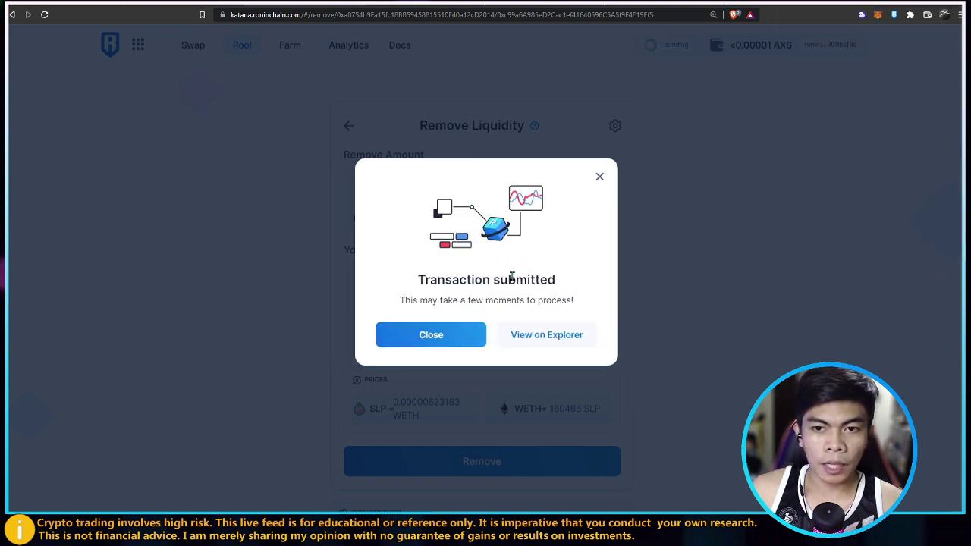
click(459, 343)
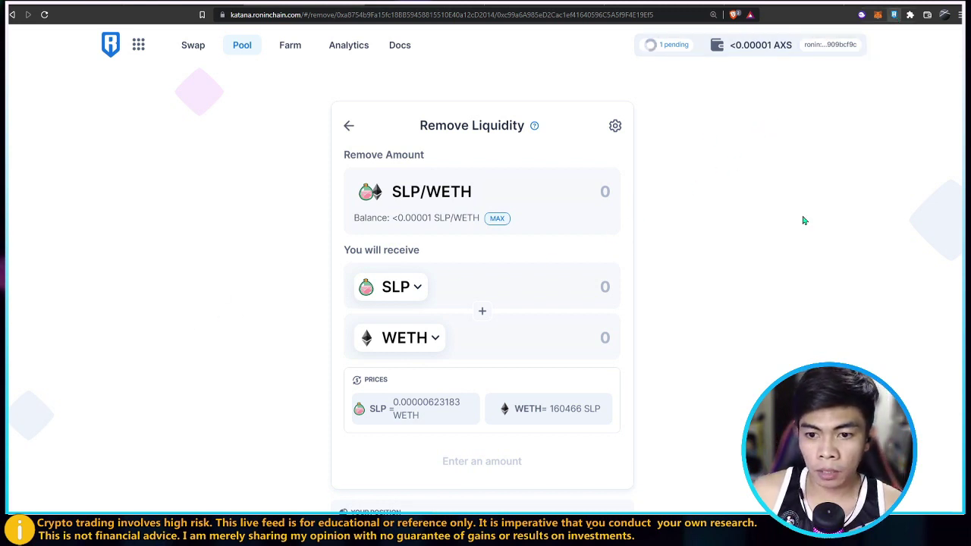
- Verify the WETH and SLP balances in the Ronin wallet after the liquidity removal, and close the wallet
click(778, 205)
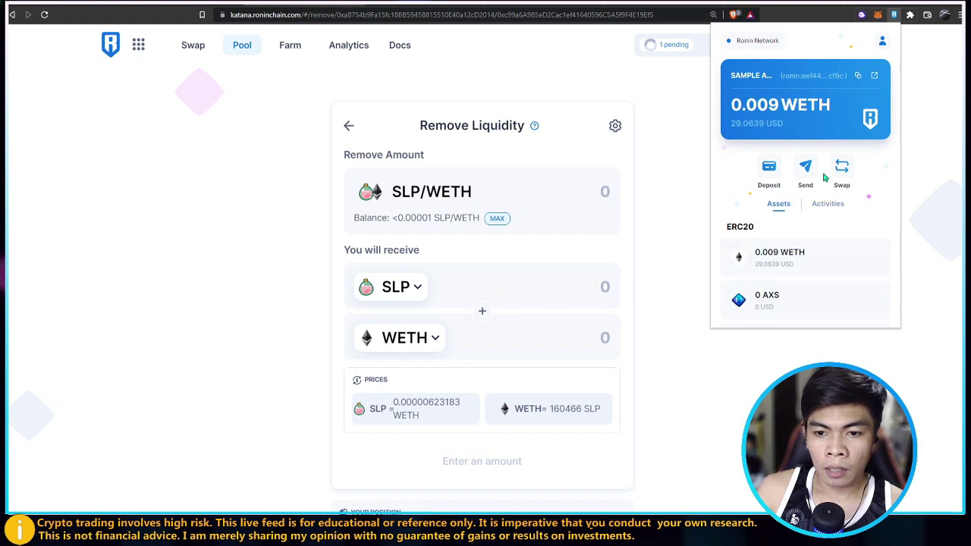
scroll(842, 205, down, 1)
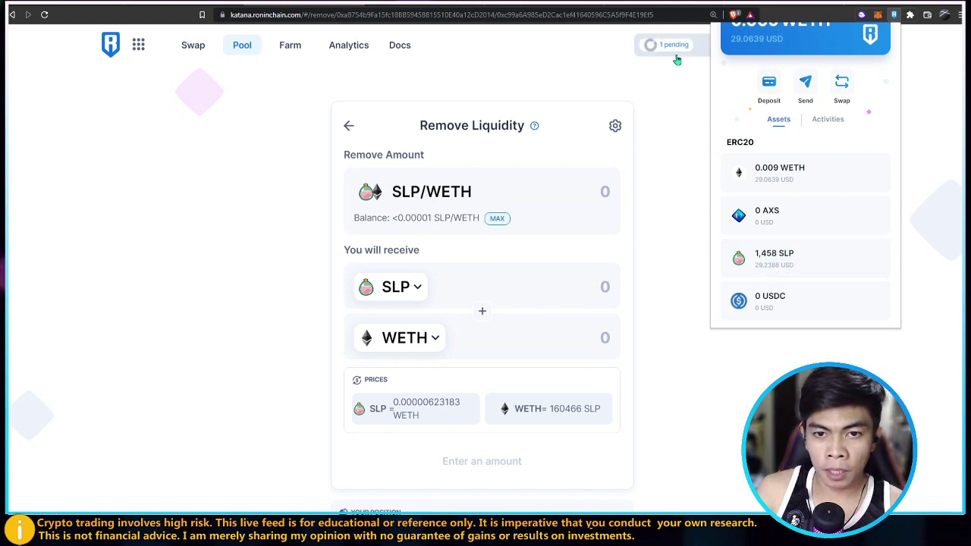
scroll(815, 243, up, 2)
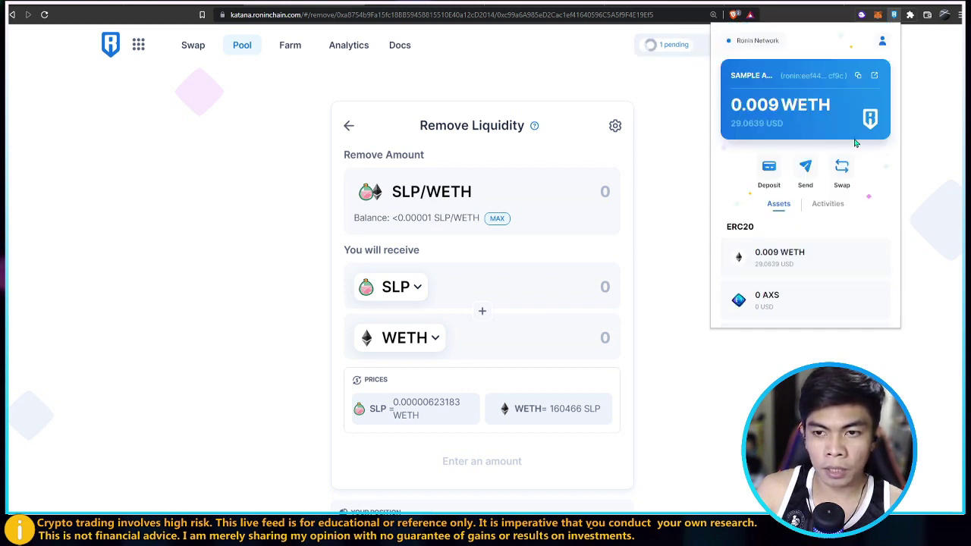
scroll(809, 258, down, 2)
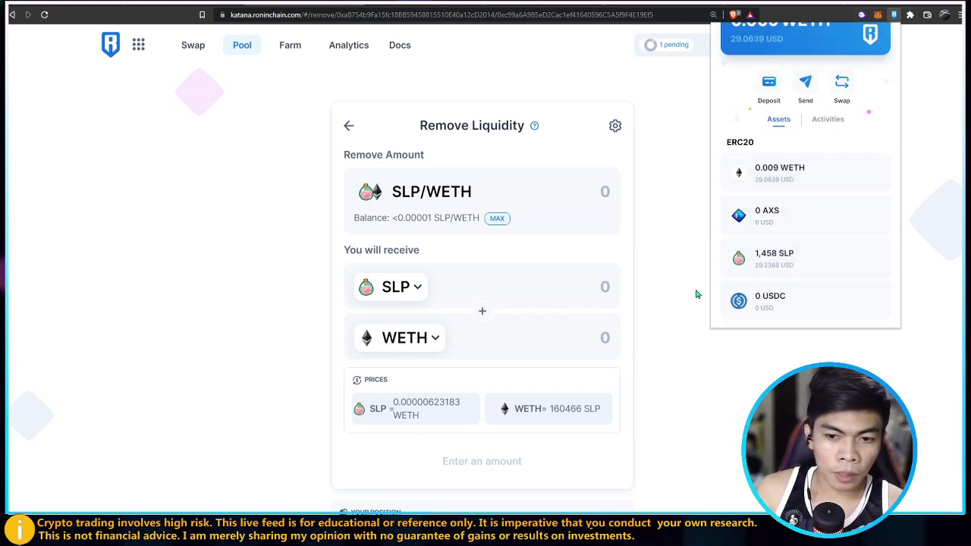
click(698, 260)
- Review the expanded SLP/WETH farm, the wallet's assets and the Pool page once more, finishing on the Farm page
click(288, 45)
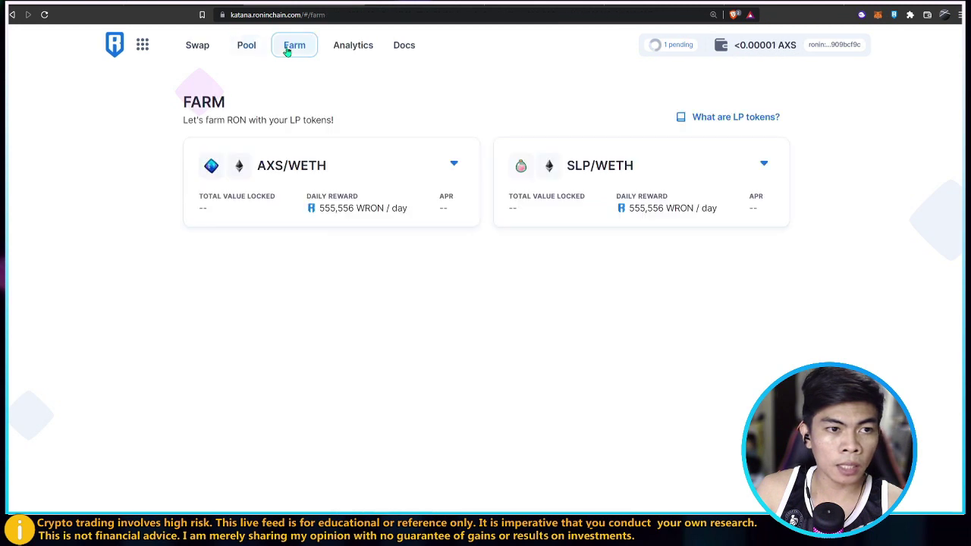
click(766, 199)
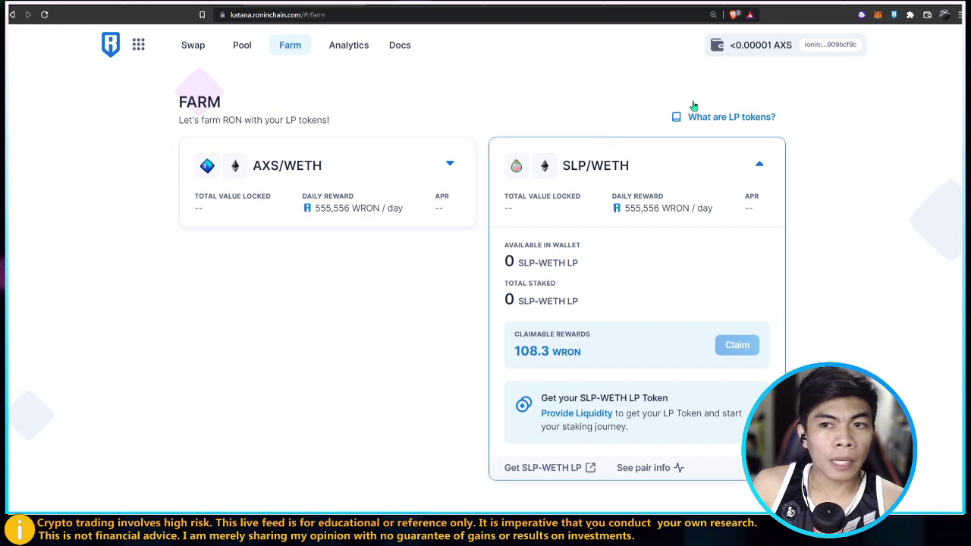
click(893, 14)
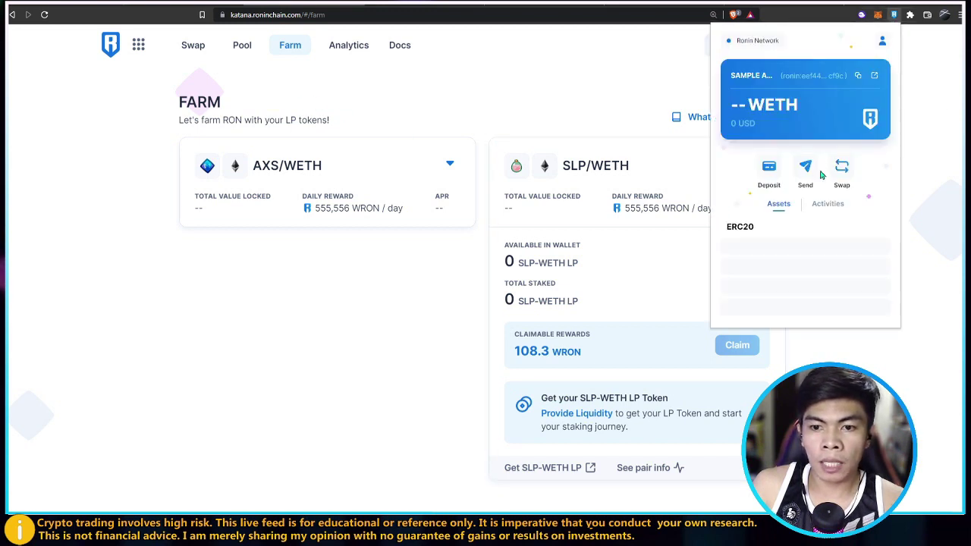
scroll(835, 190, down, 3)
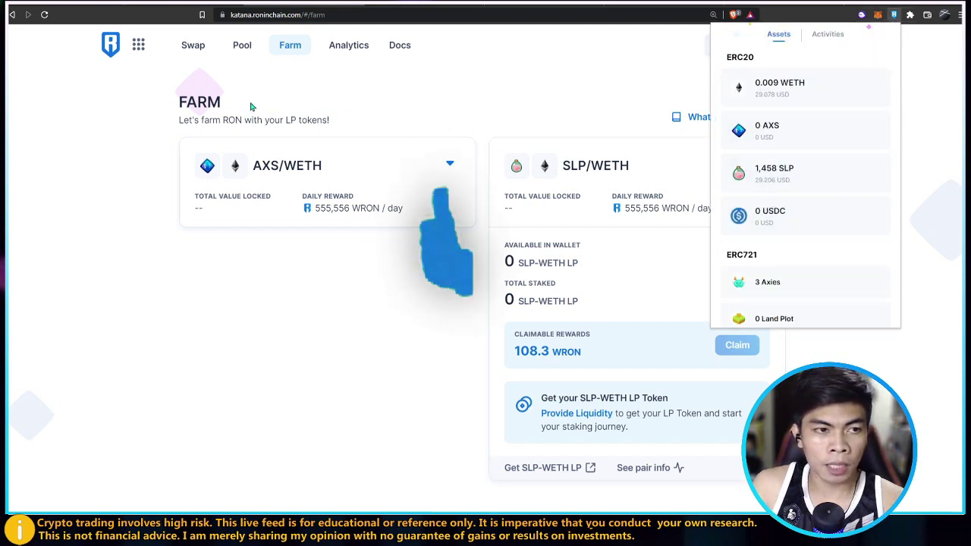
click(242, 44)
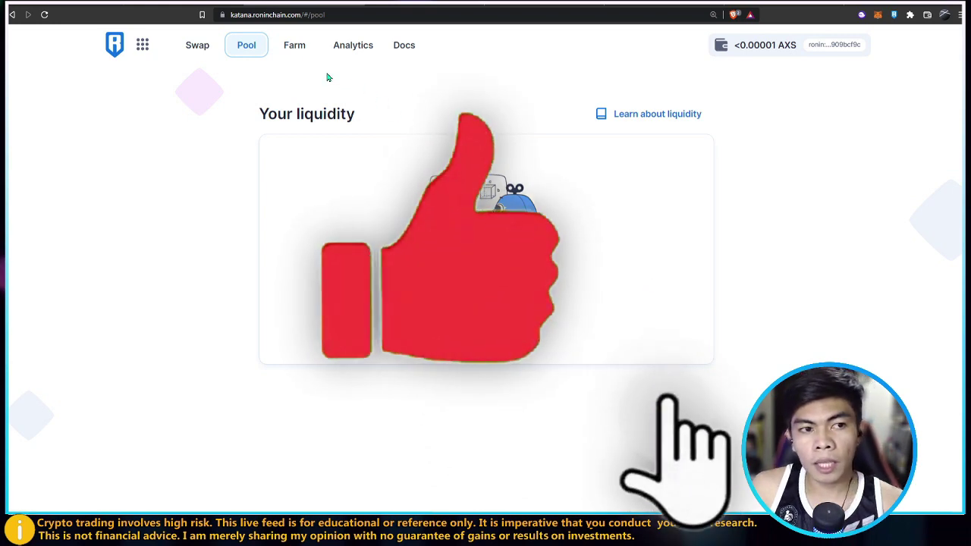
click(294, 45)
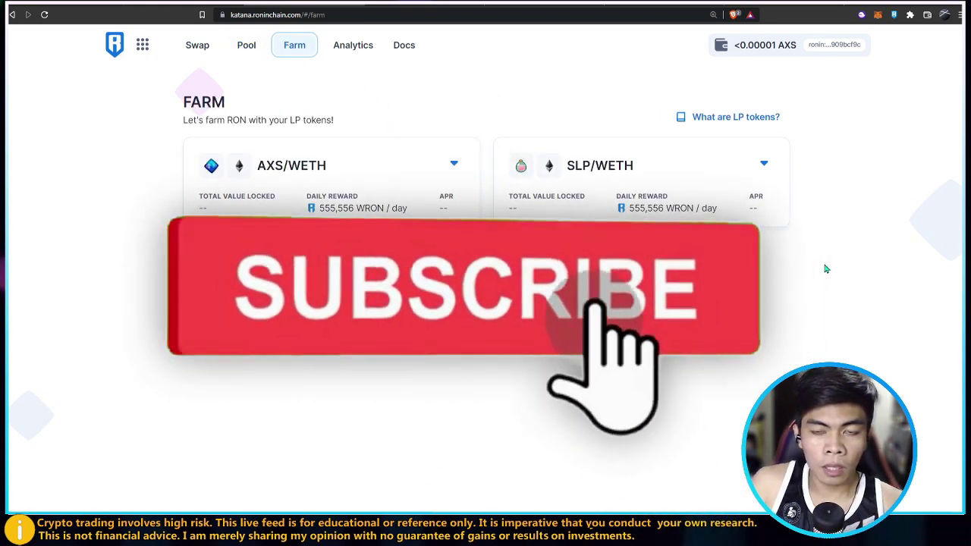